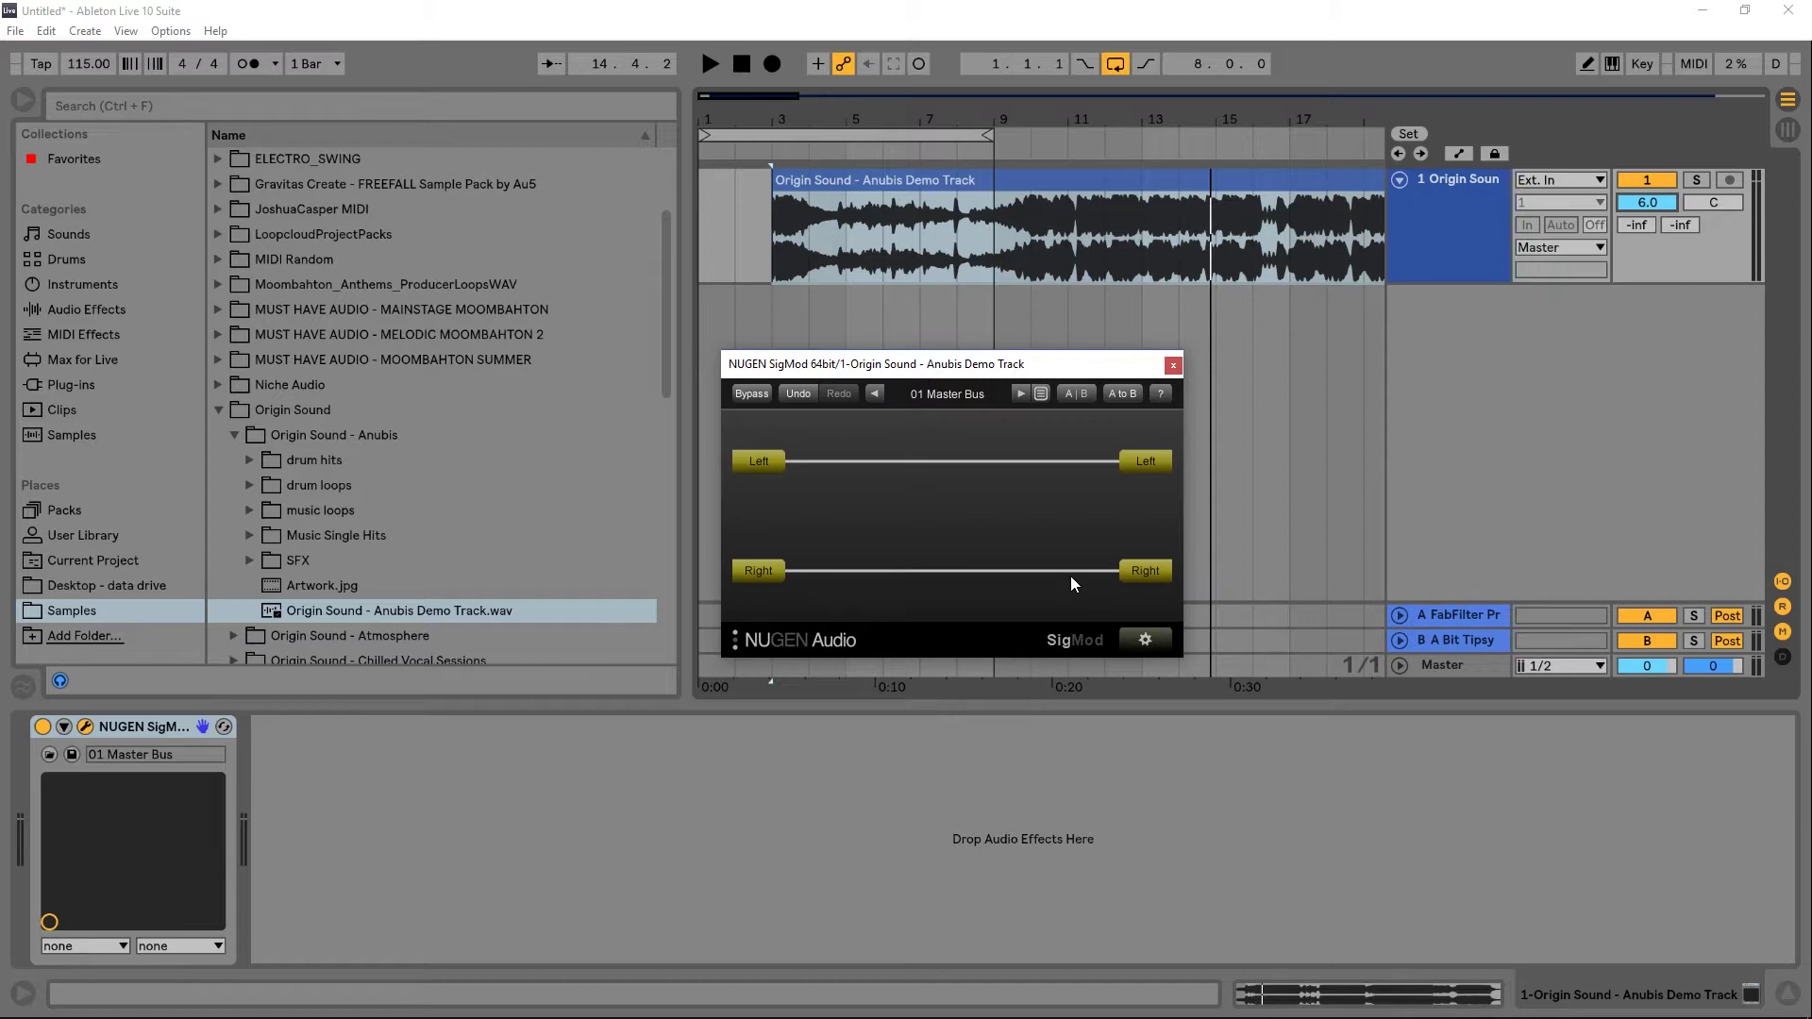
Insert a Mute/Solo module between IN and OUT in the SigMod chain.
left_click(1145, 642)
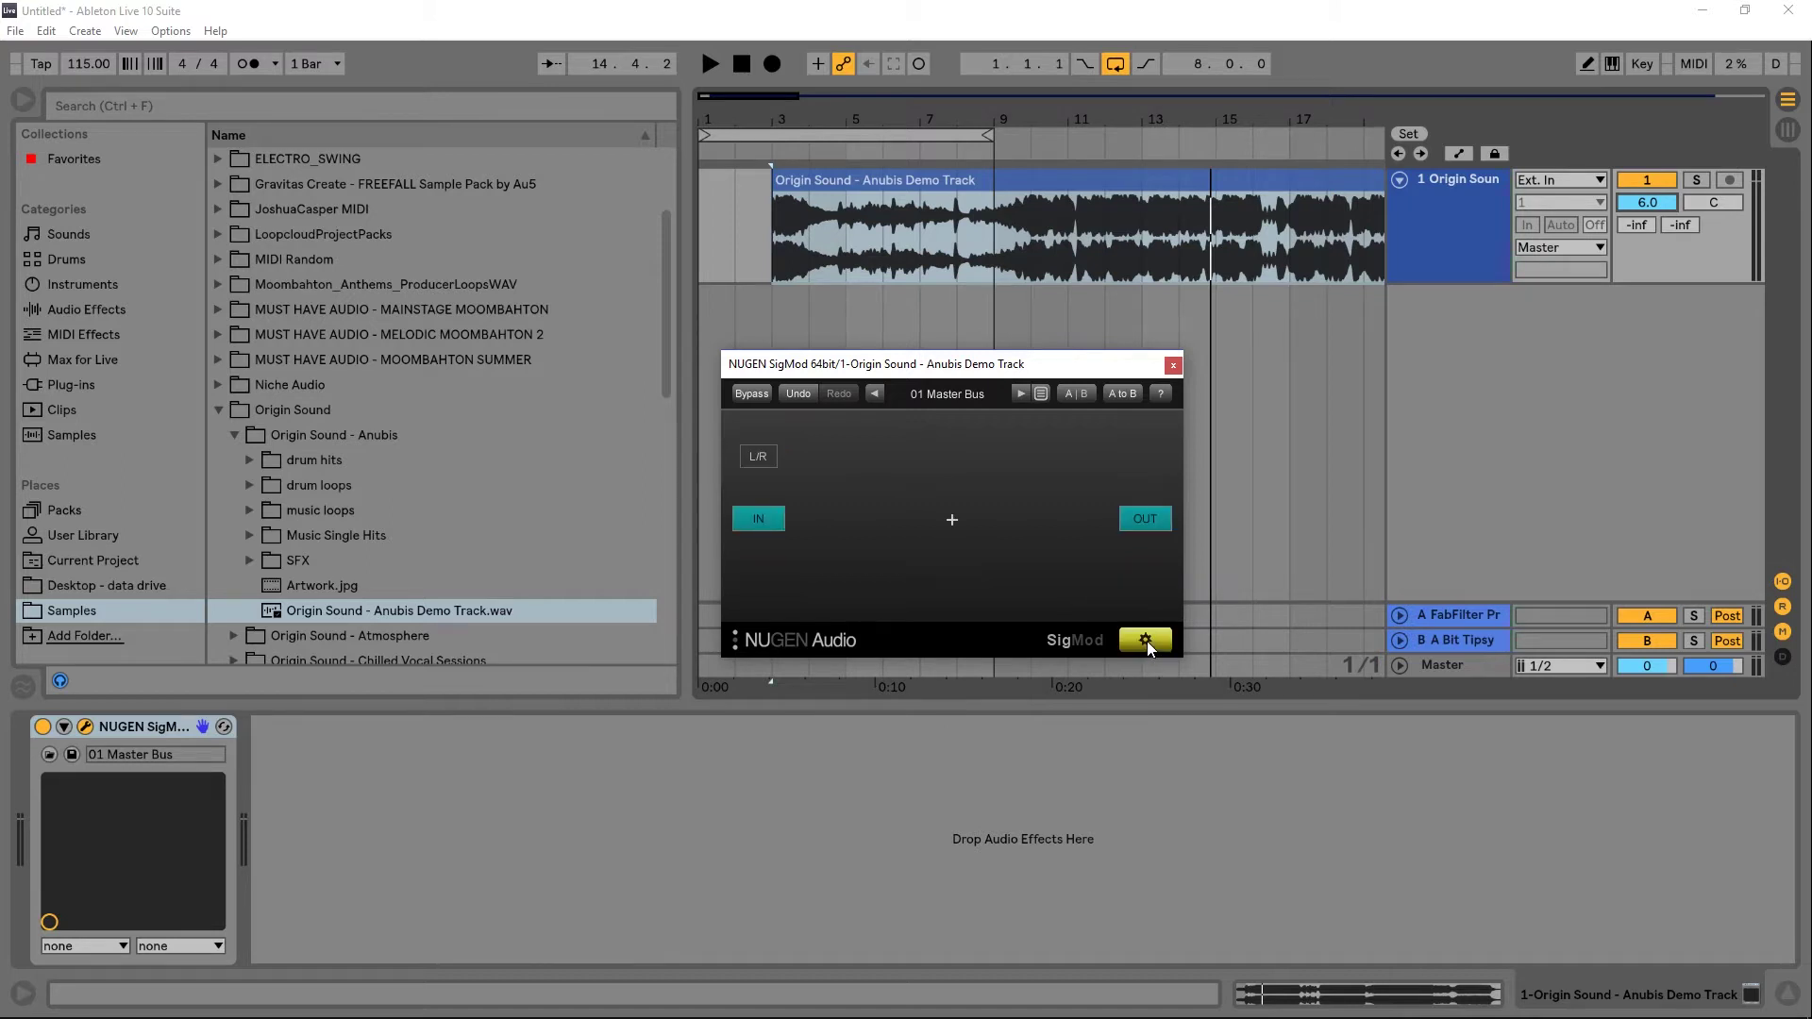
left_click(951, 523)
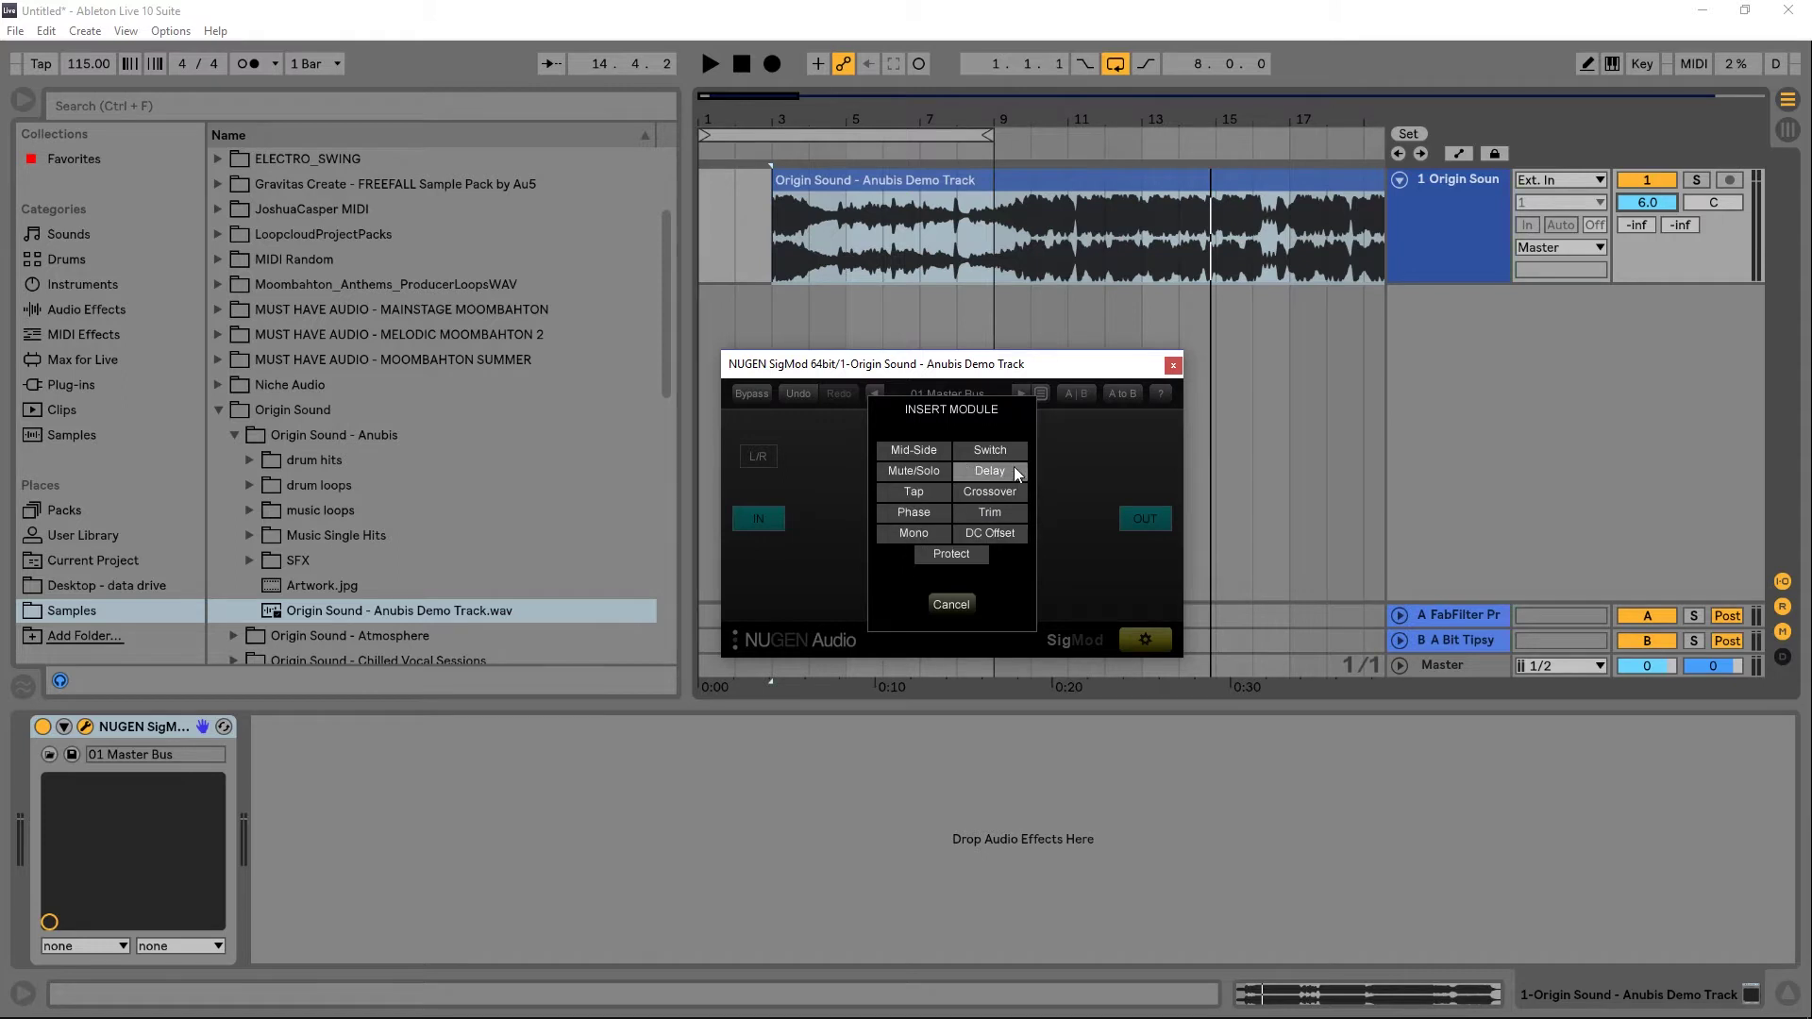
left_click(920, 470)
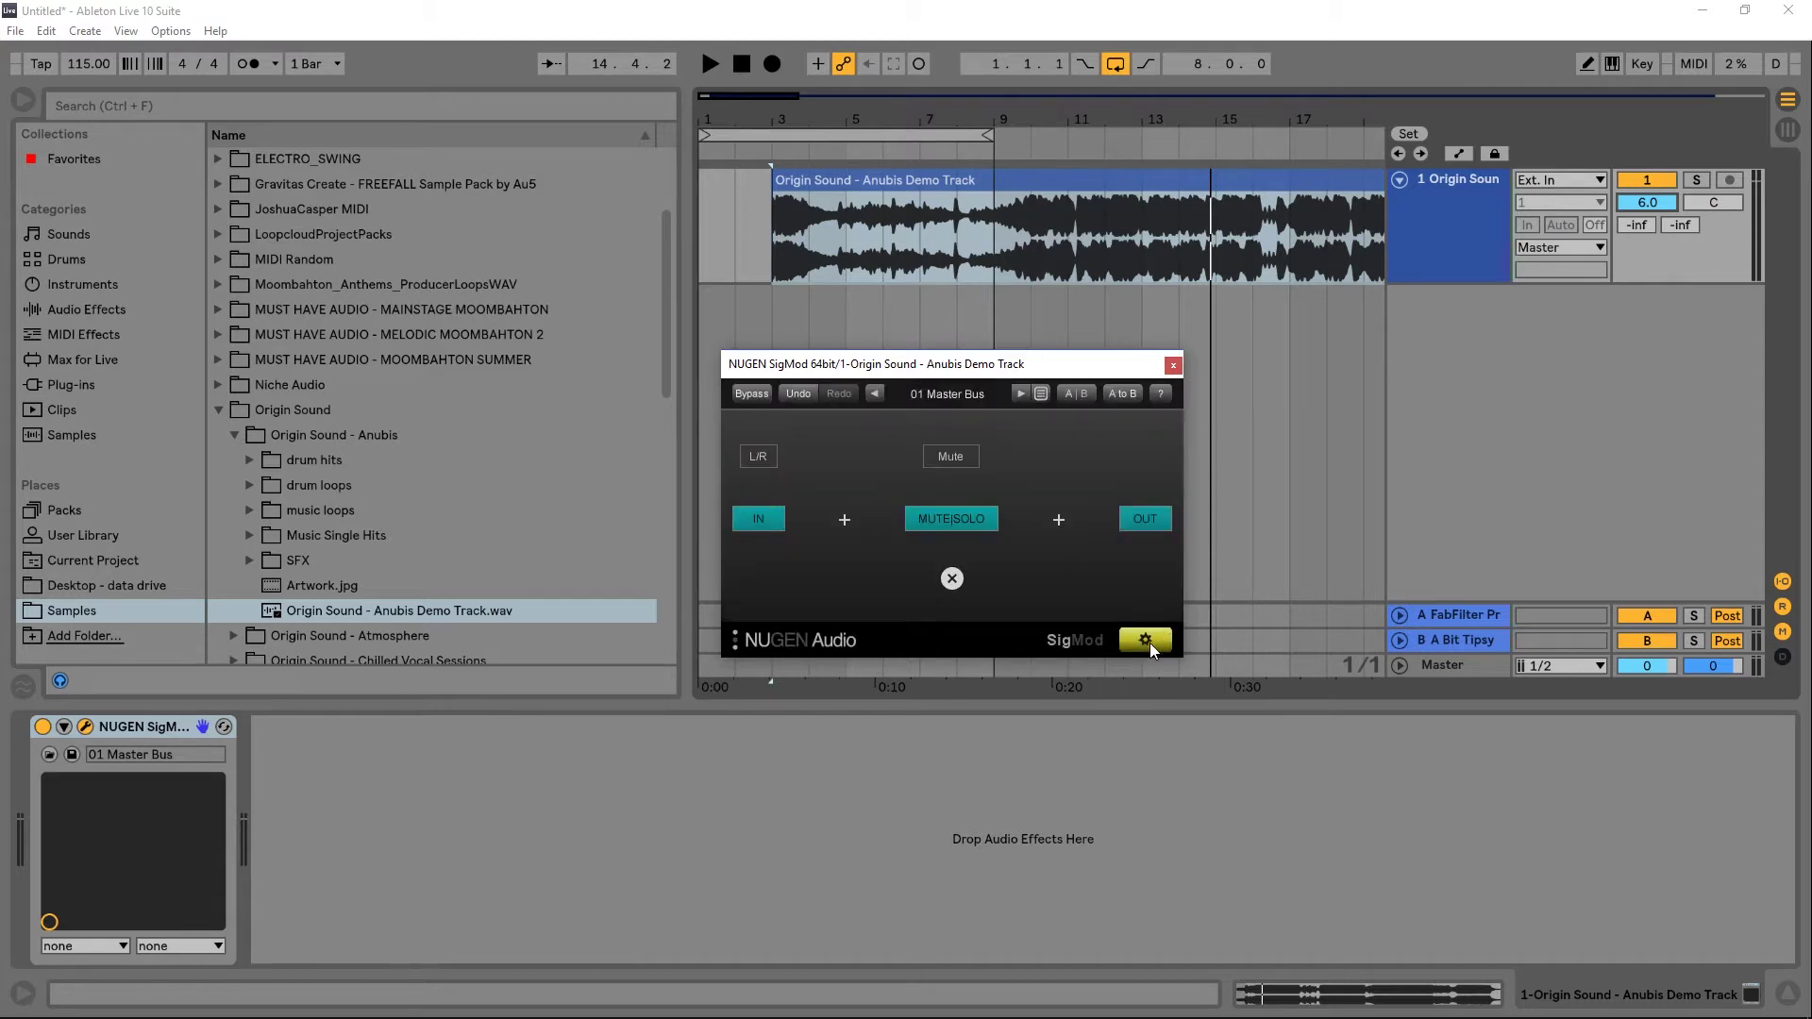
Try the Mute/Solo module's Mute buttons on the left and right channels.
left_click(1147, 641)
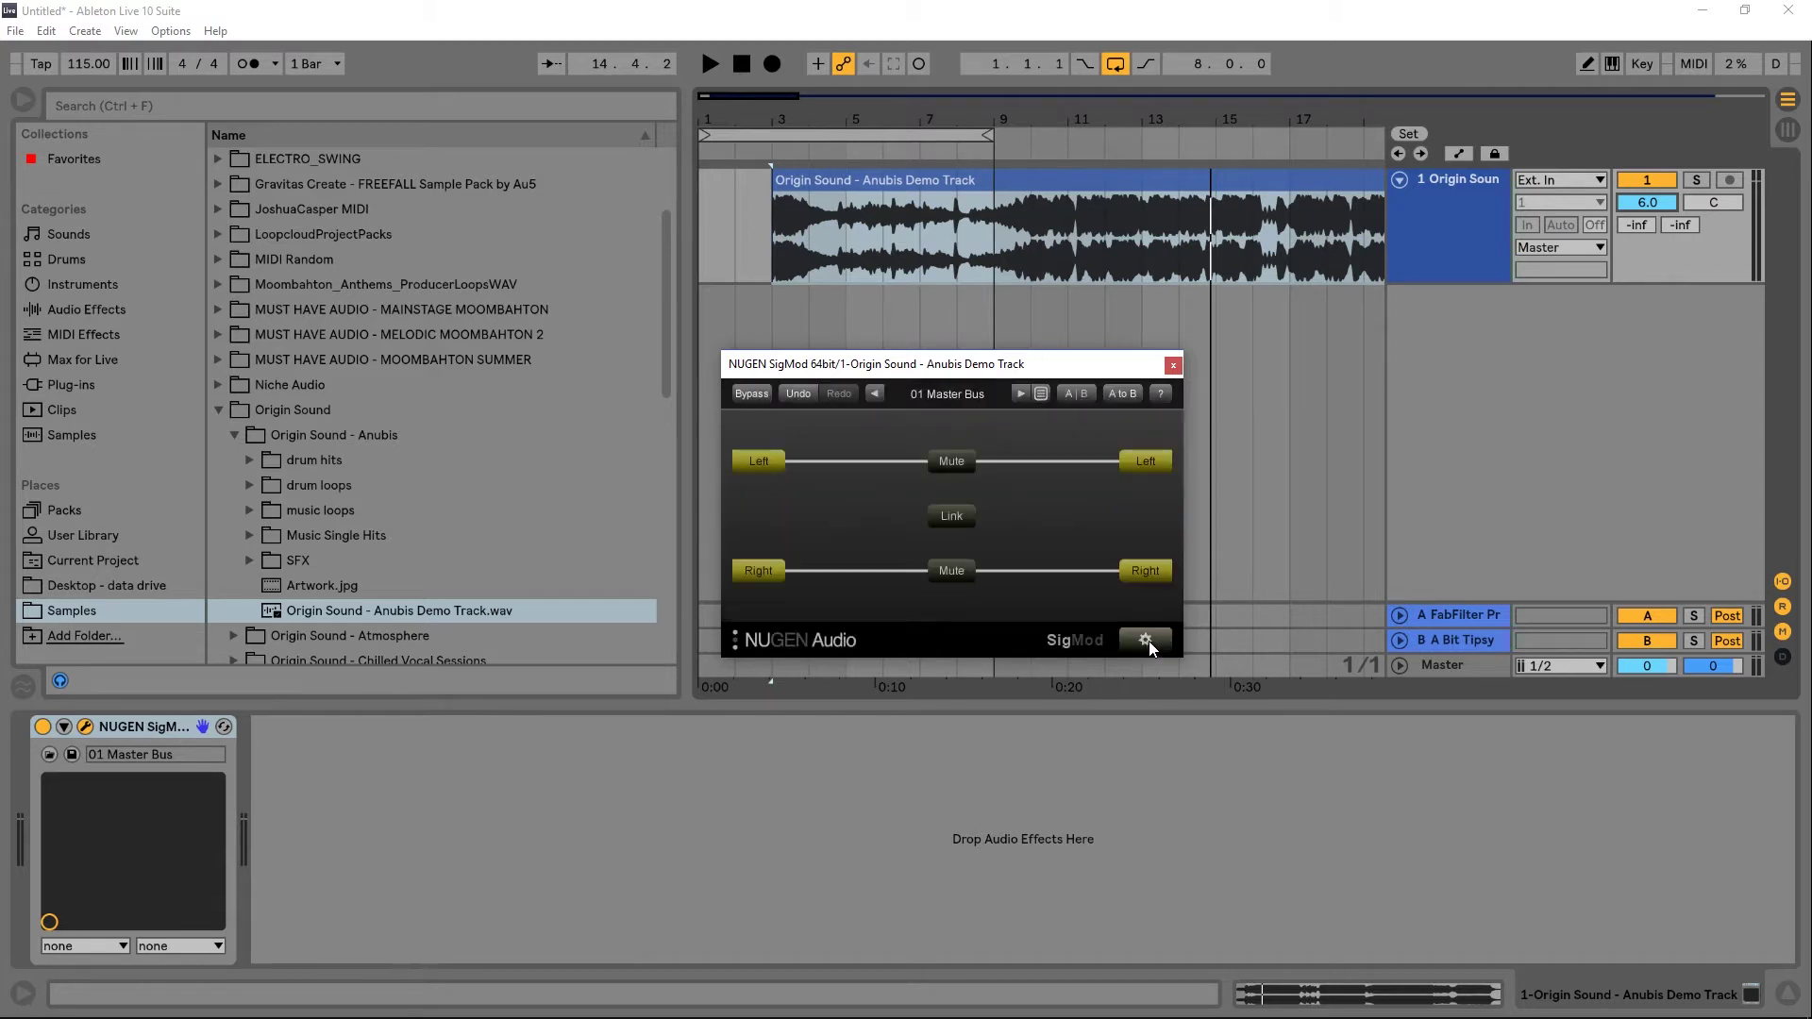
left_click(947, 457)
left_click(947, 456)
left_click(949, 575)
left_click(949, 575)
left_click(953, 568)
left_click(954, 573)
Leave the right channel muted, then remove the Mute/Solo module from the chain.
left_click(958, 571)
left_click(1144, 640)
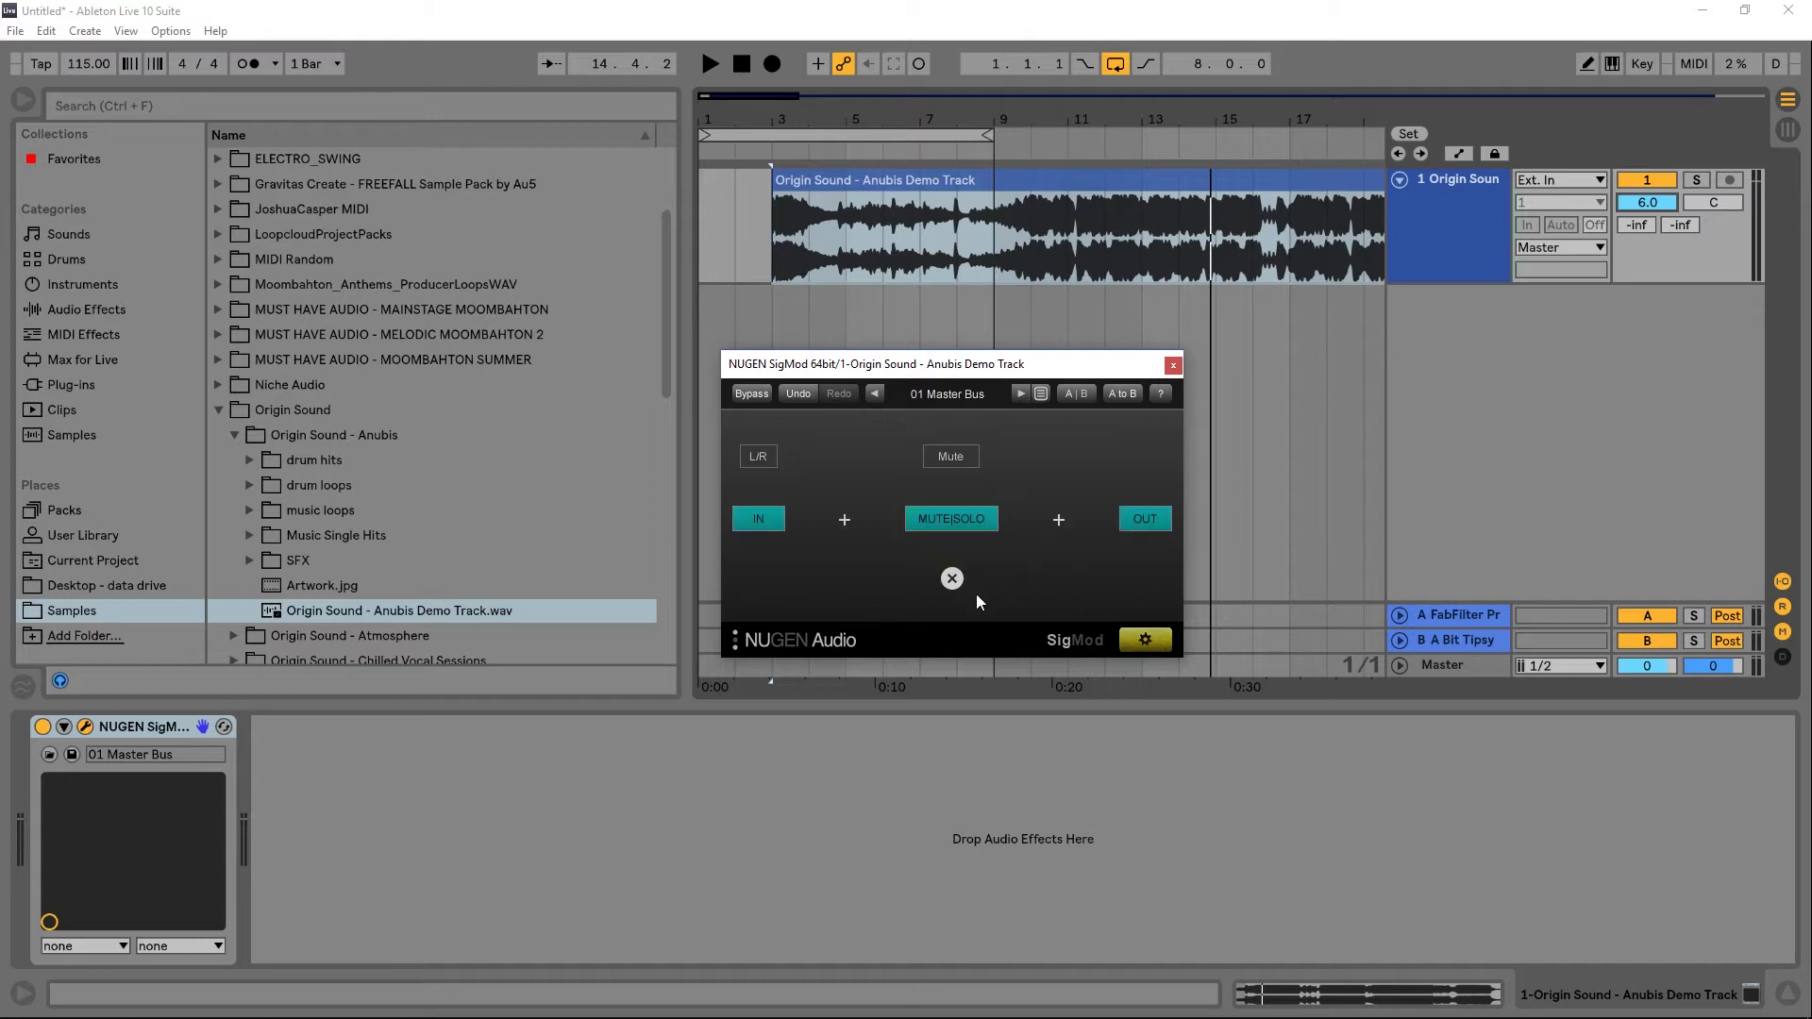
left_click(952, 577)
Insert a Phase module and invert the polarity of the right and left channels.
left_click(953, 519)
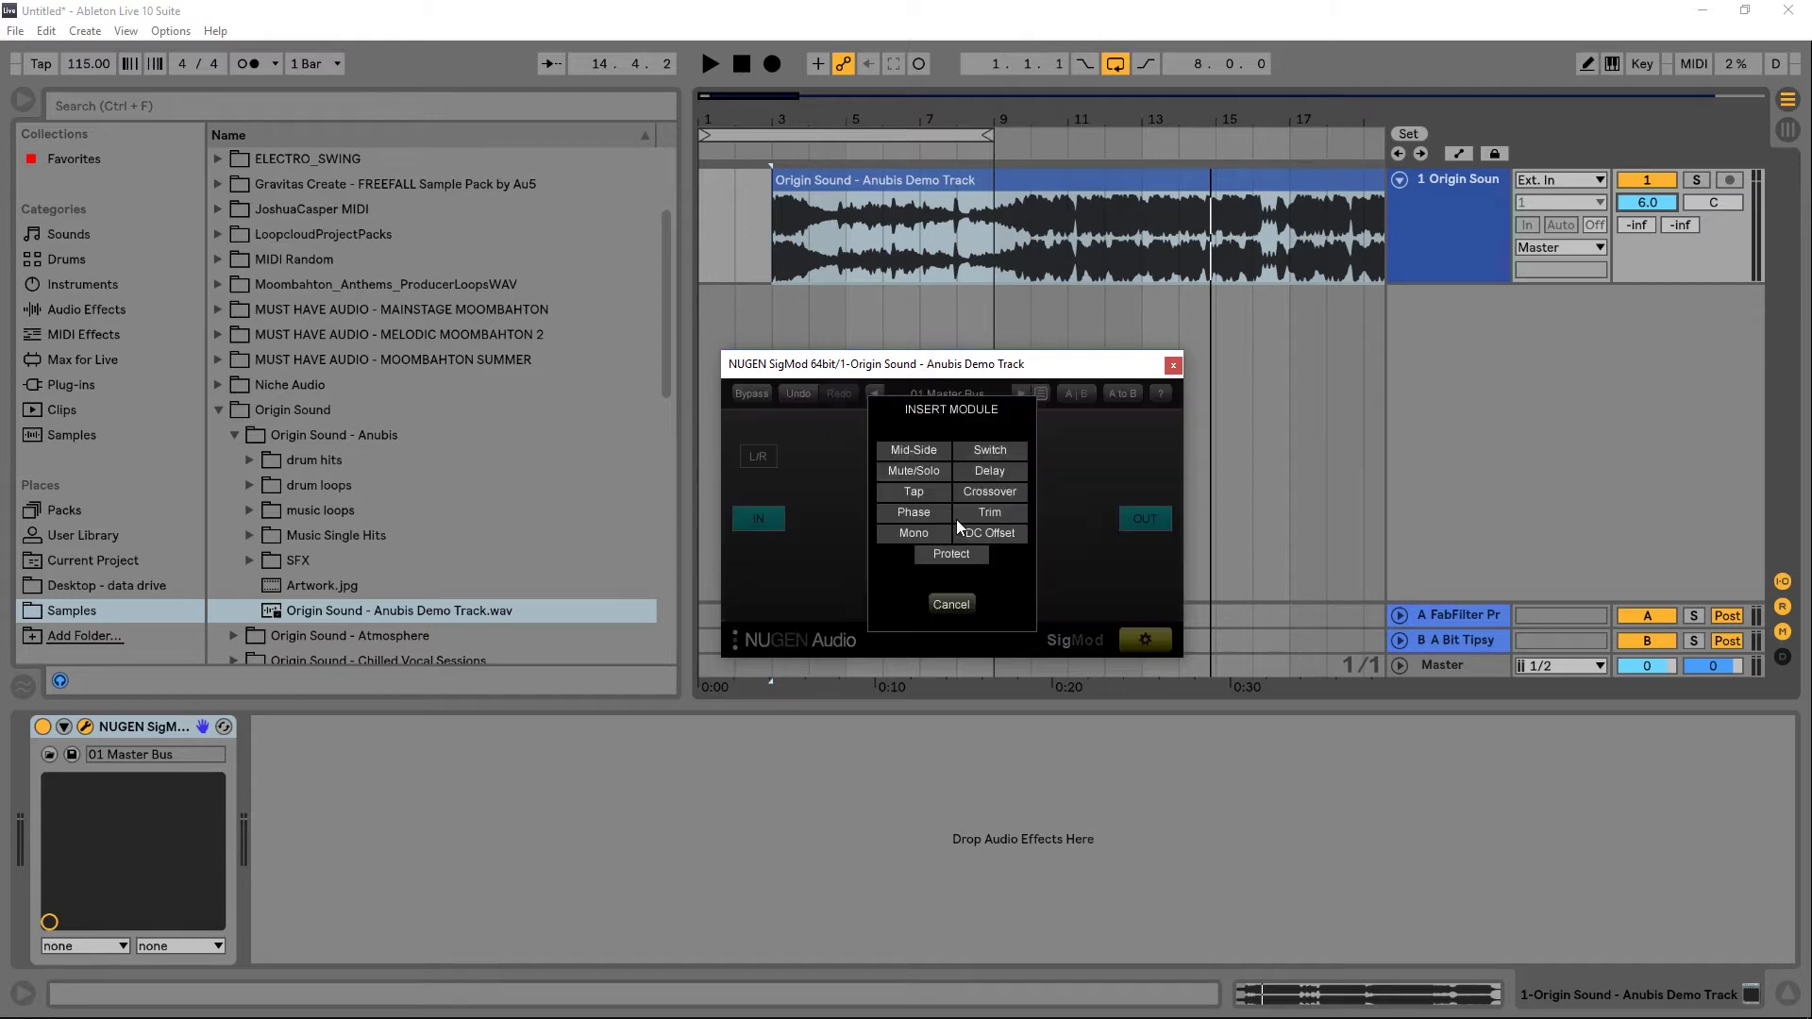
left_click(923, 512)
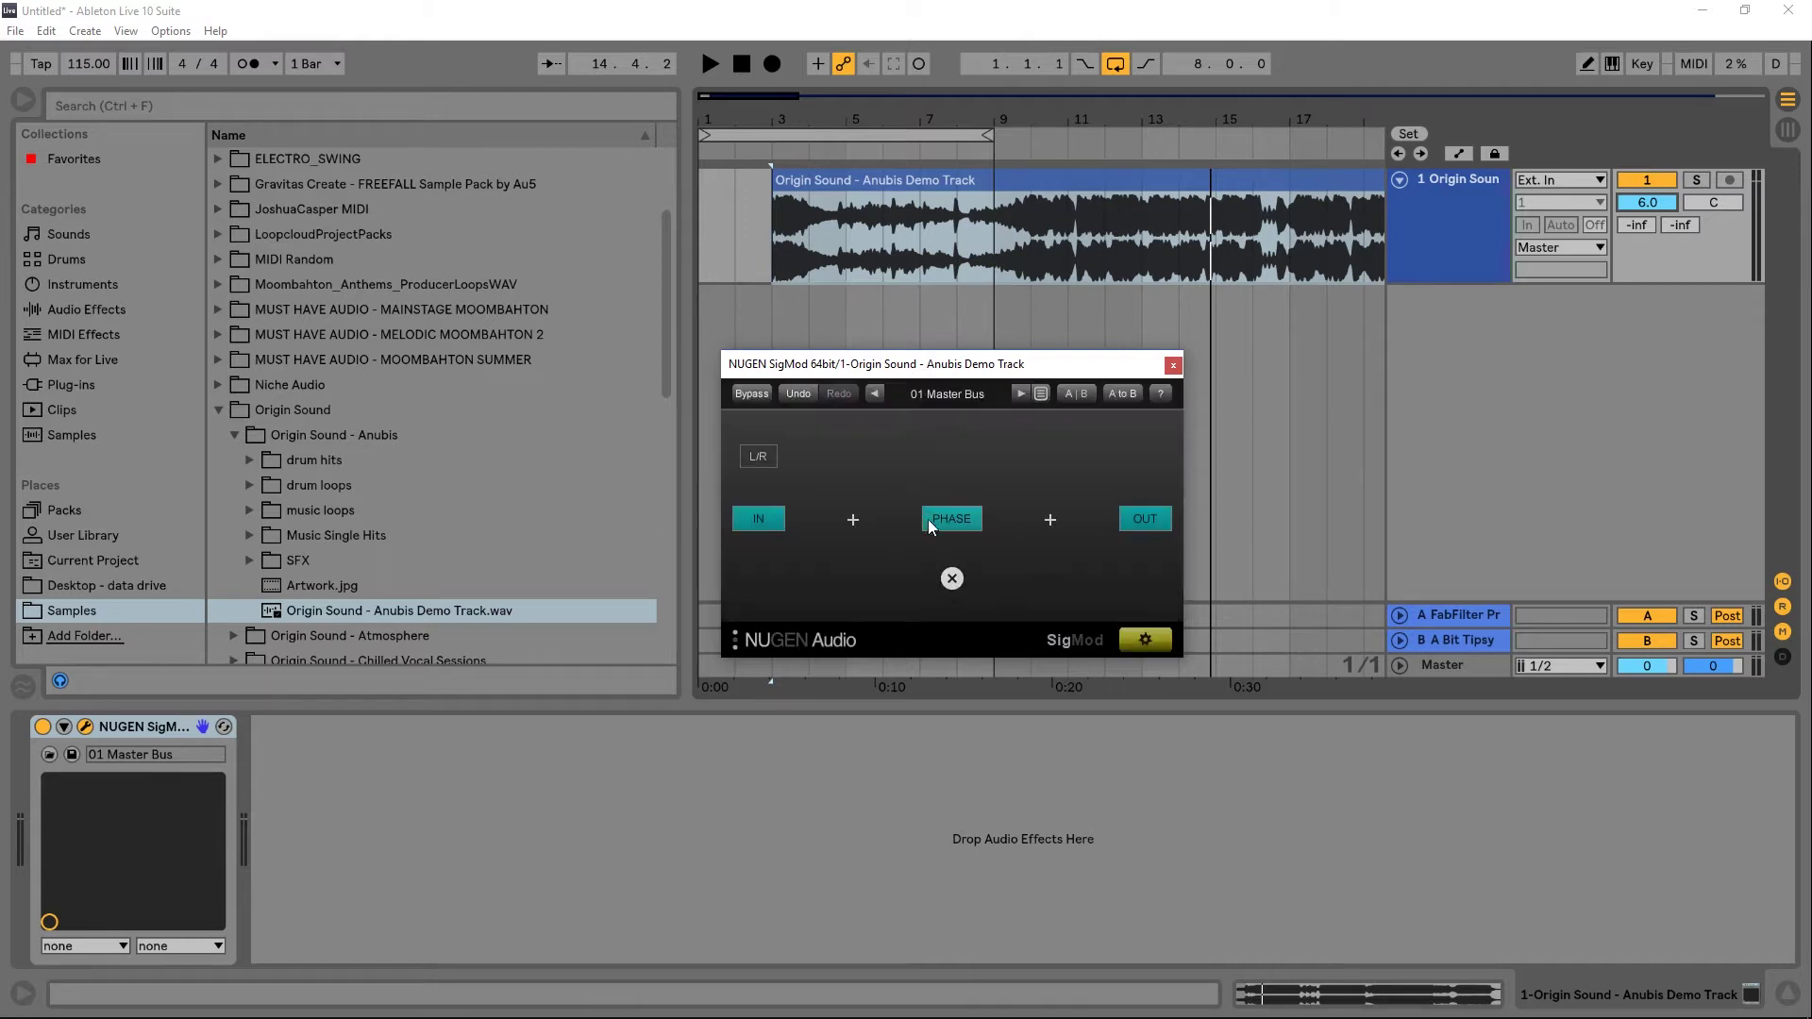
left_click(1125, 641)
left_click(948, 570)
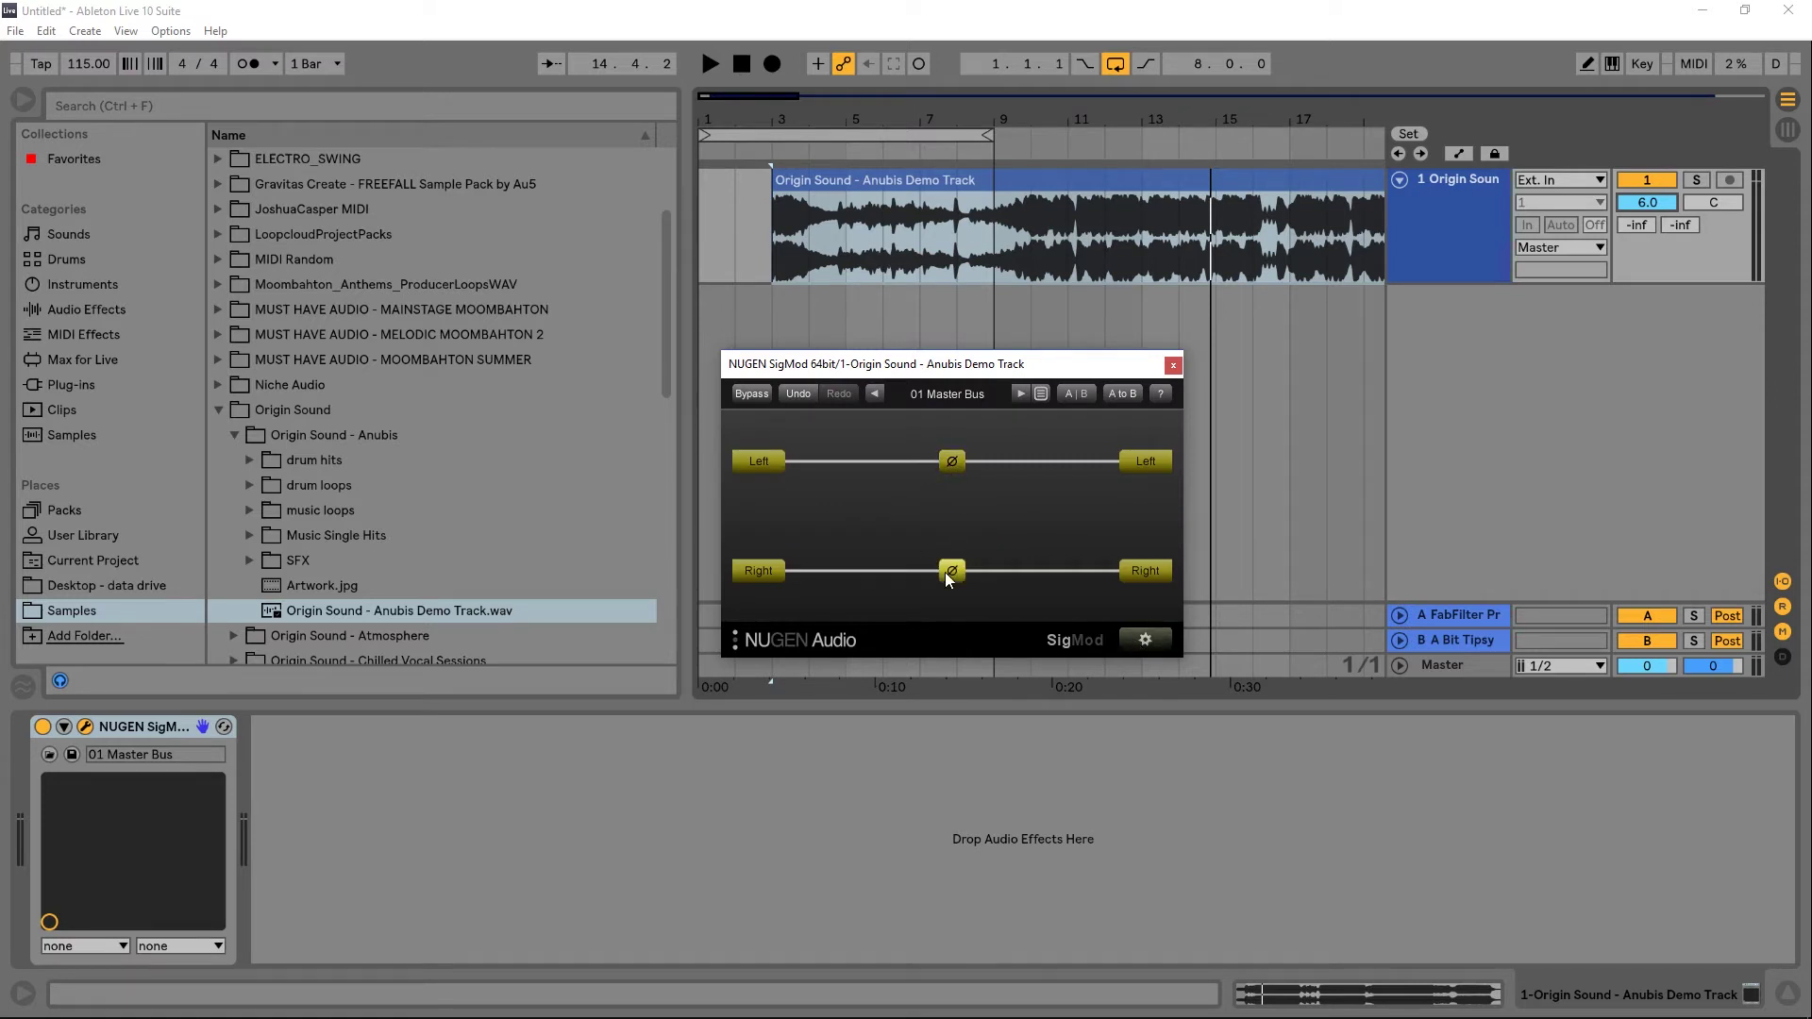
left_click(951, 460)
left_click(1146, 642)
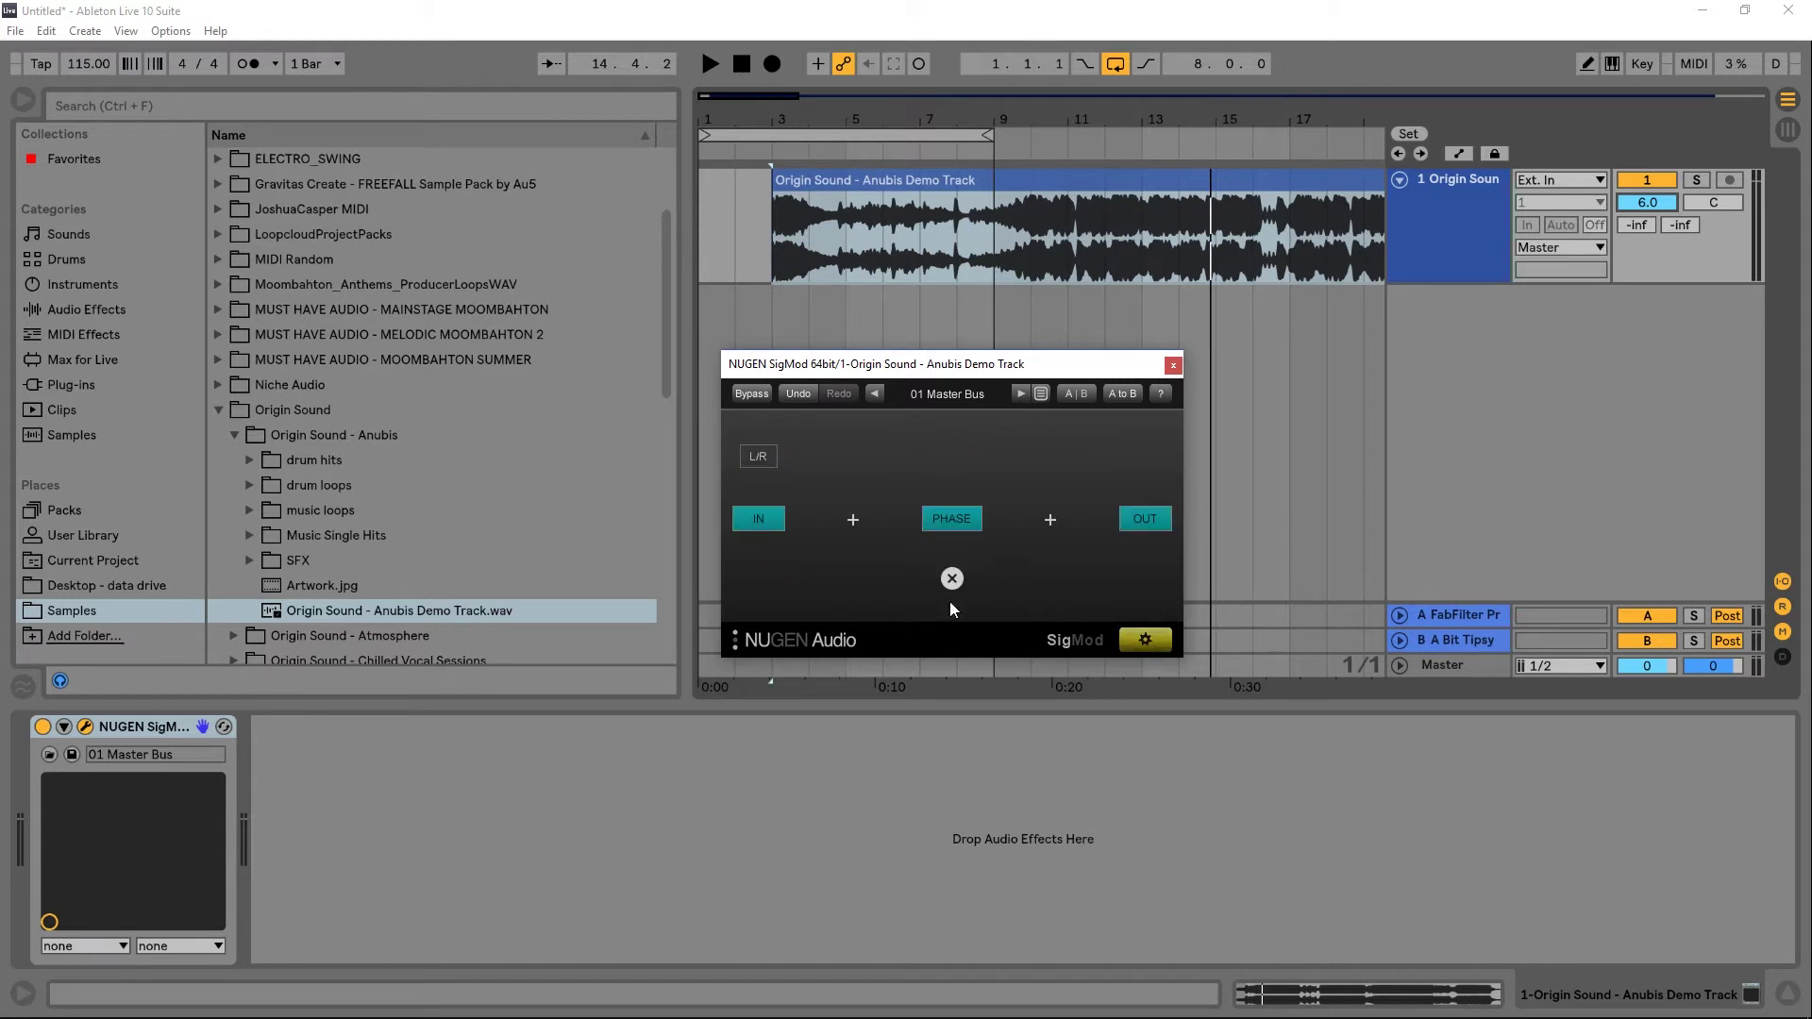
left_click(951, 521)
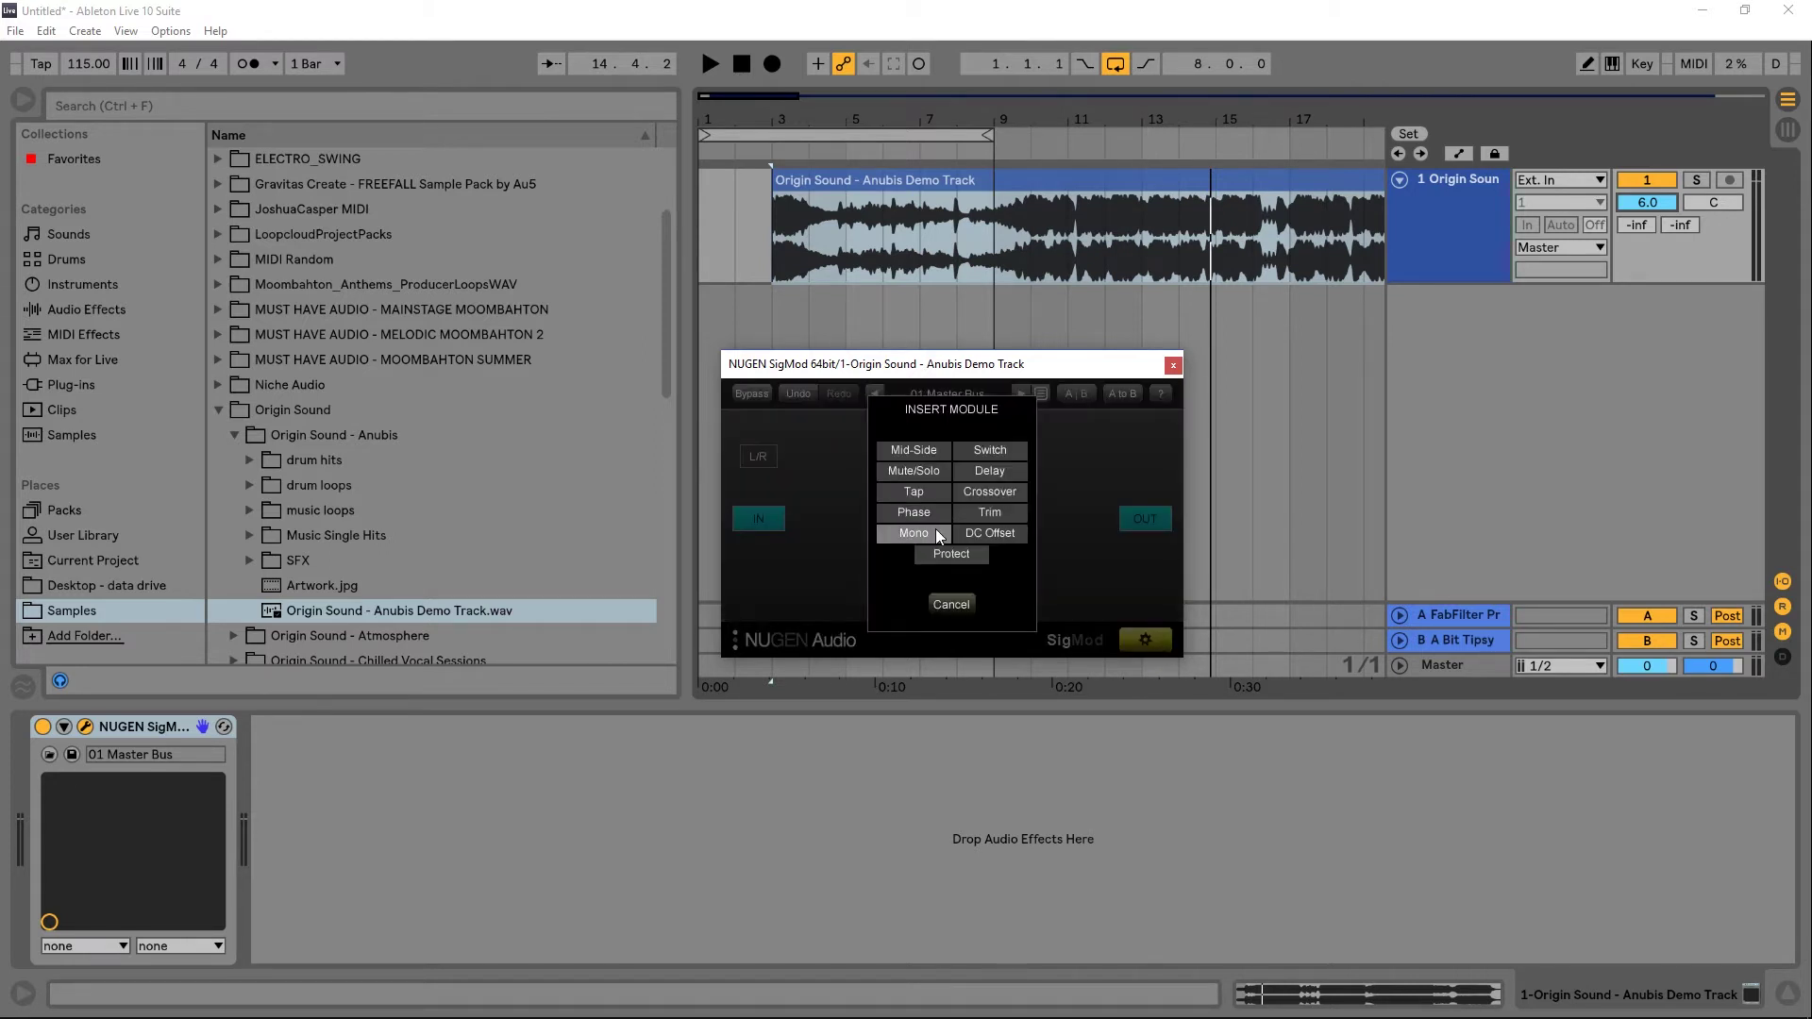
Insert a Mono module and switch mono summing on, then back off.
left_click(936, 528)
left_click(1145, 641)
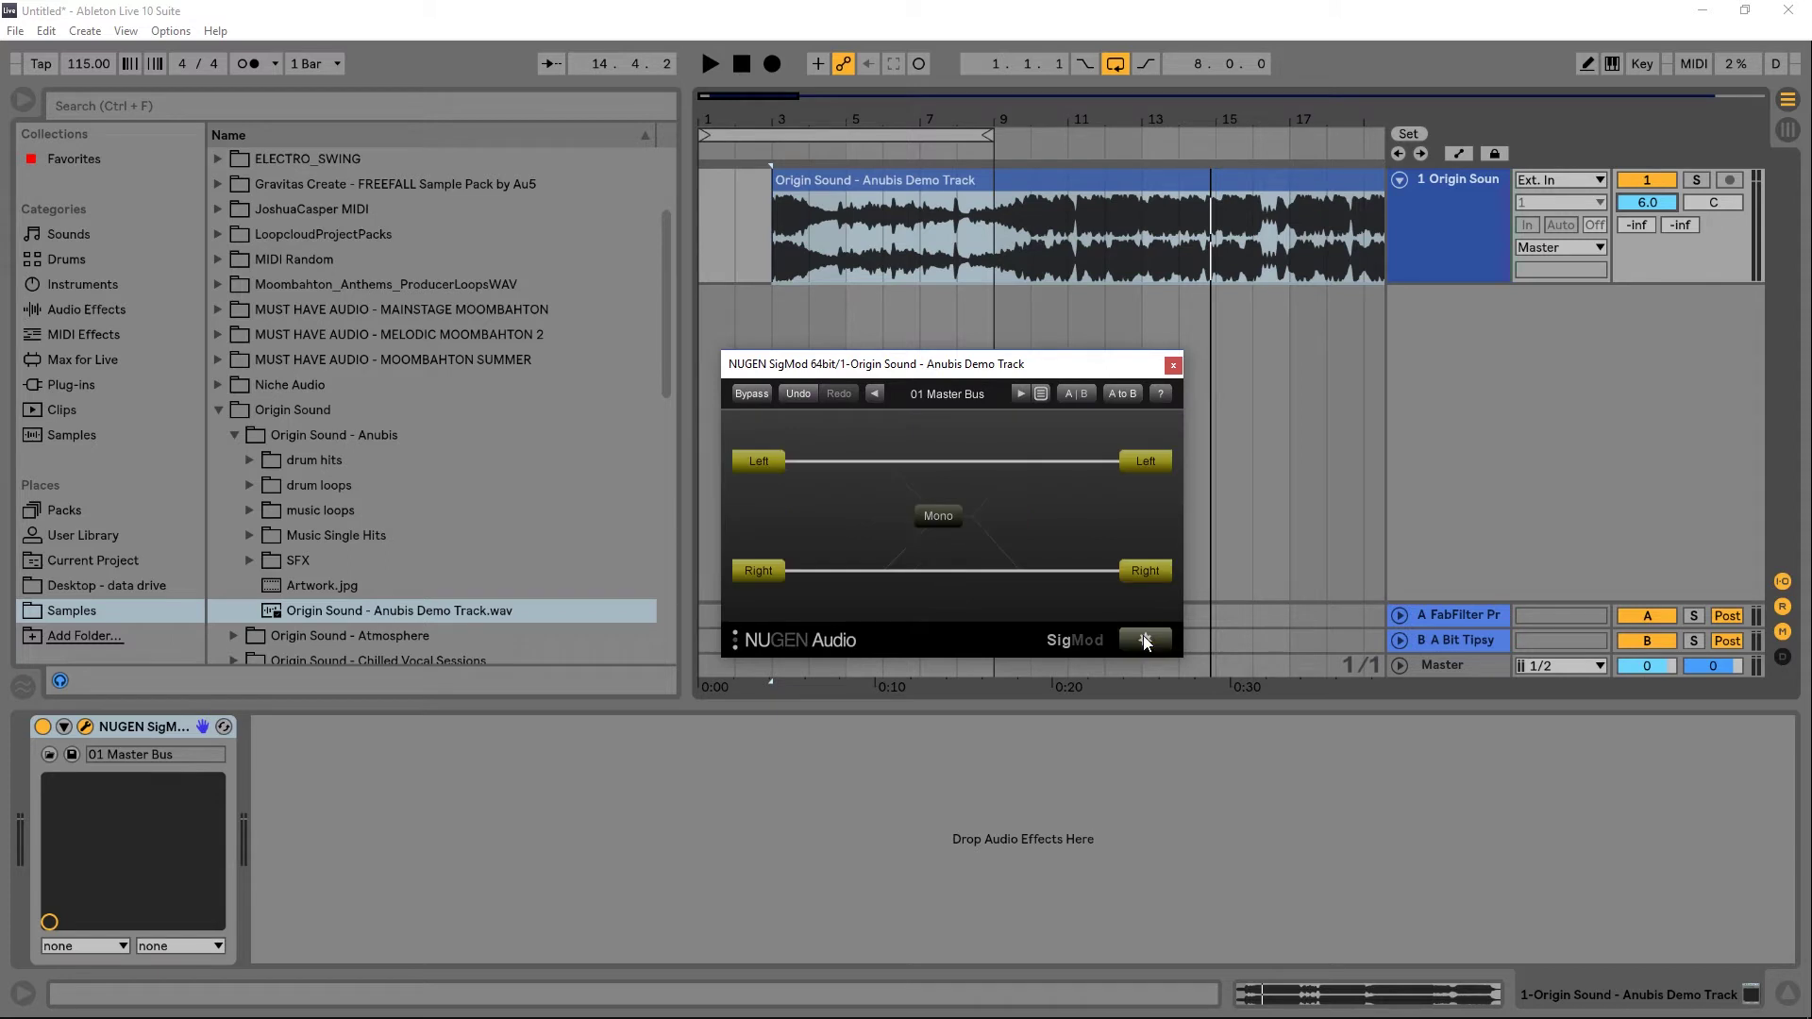
left_click(938, 515)
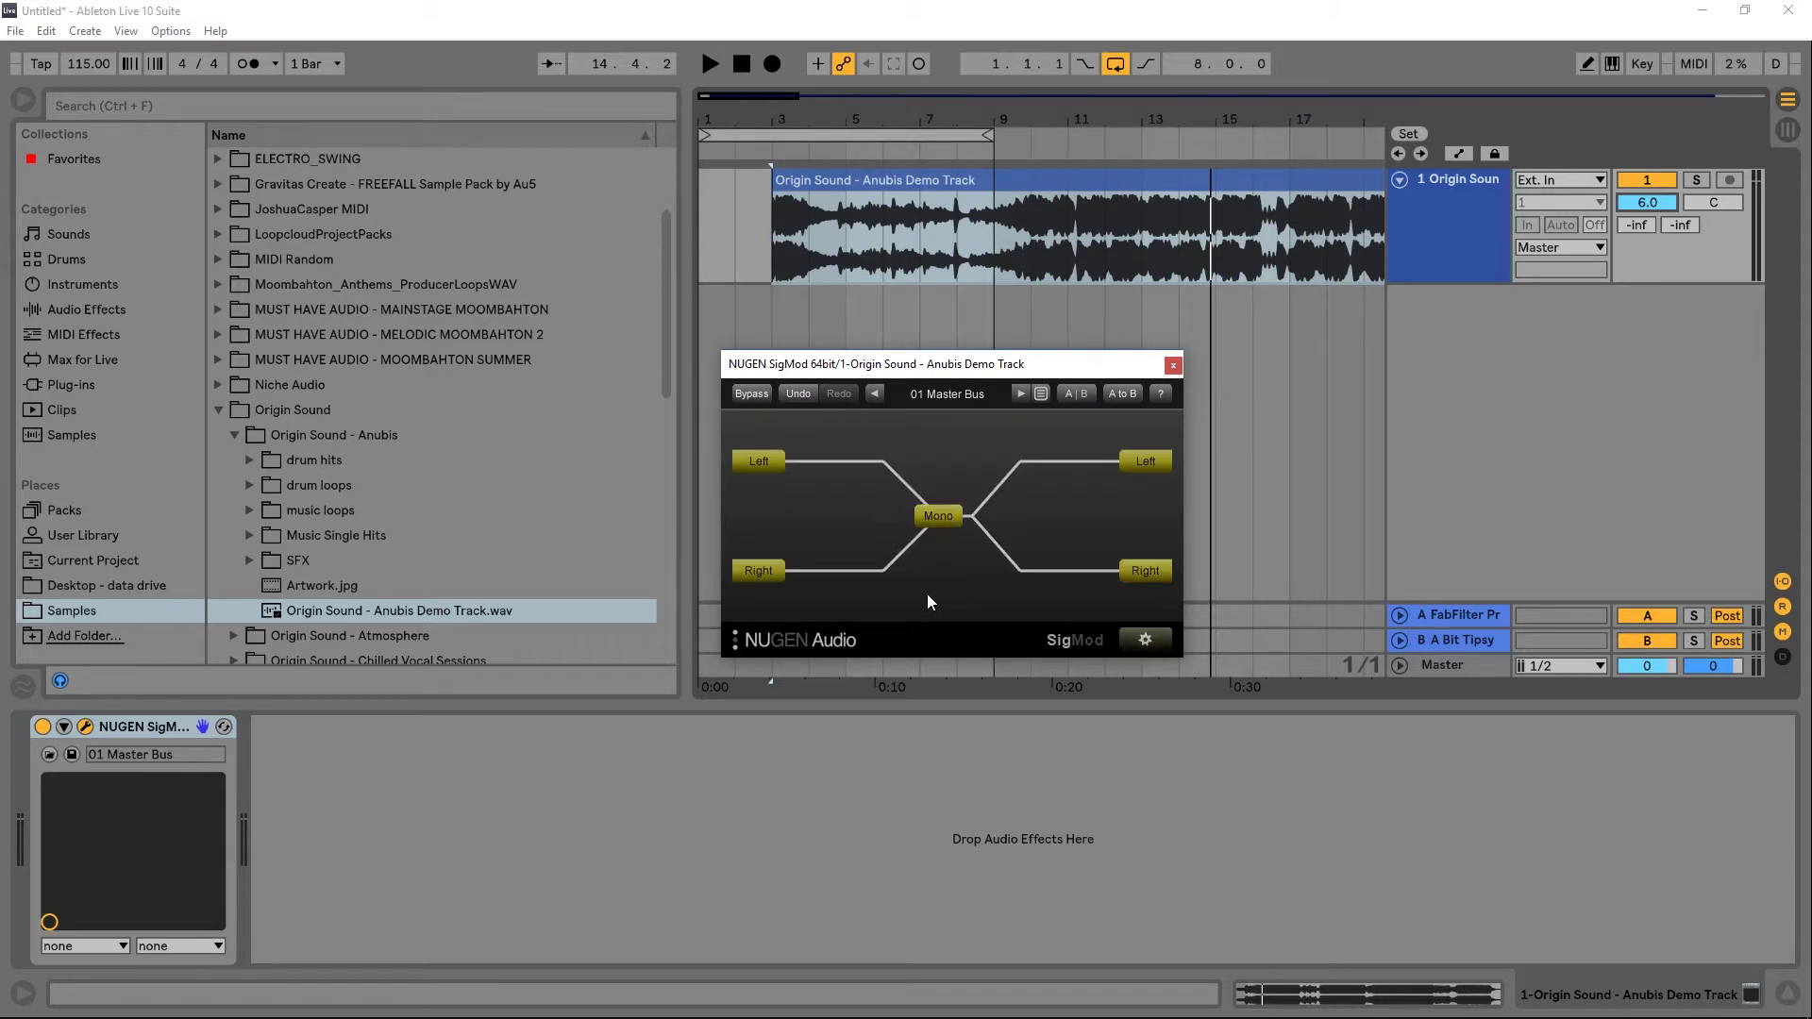
left_click(928, 522)
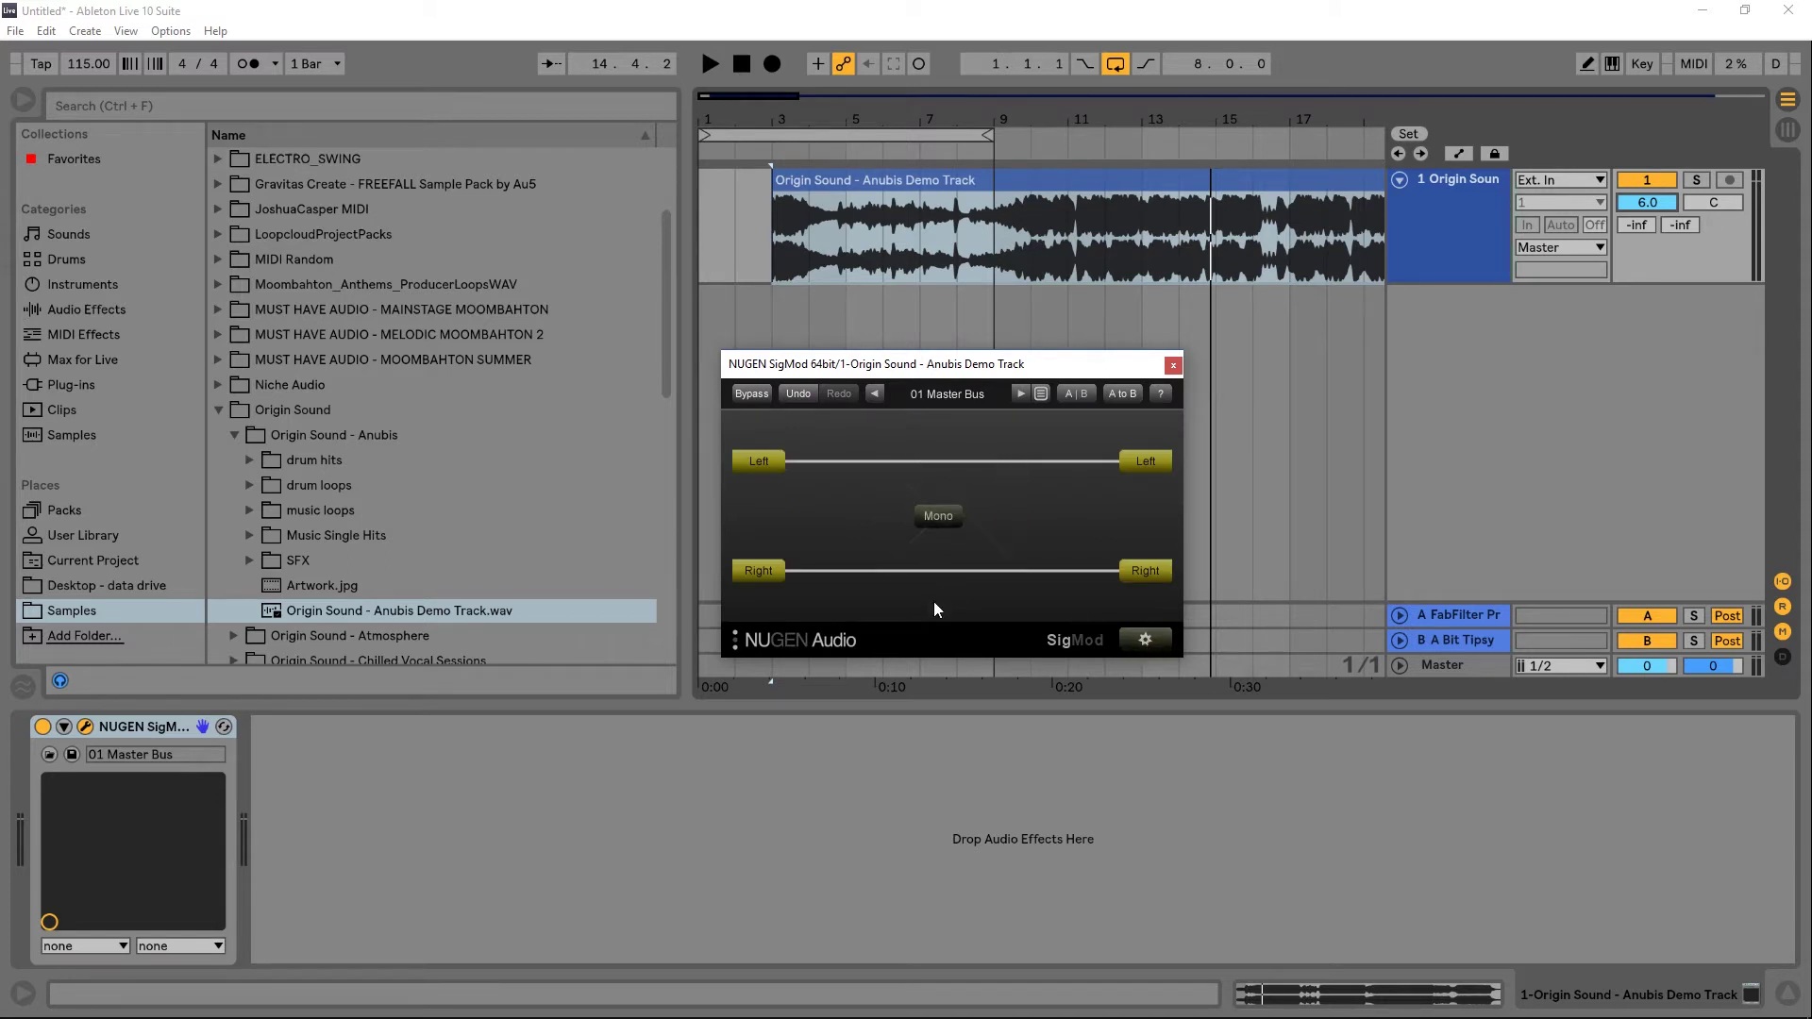
left_click(1144, 641)
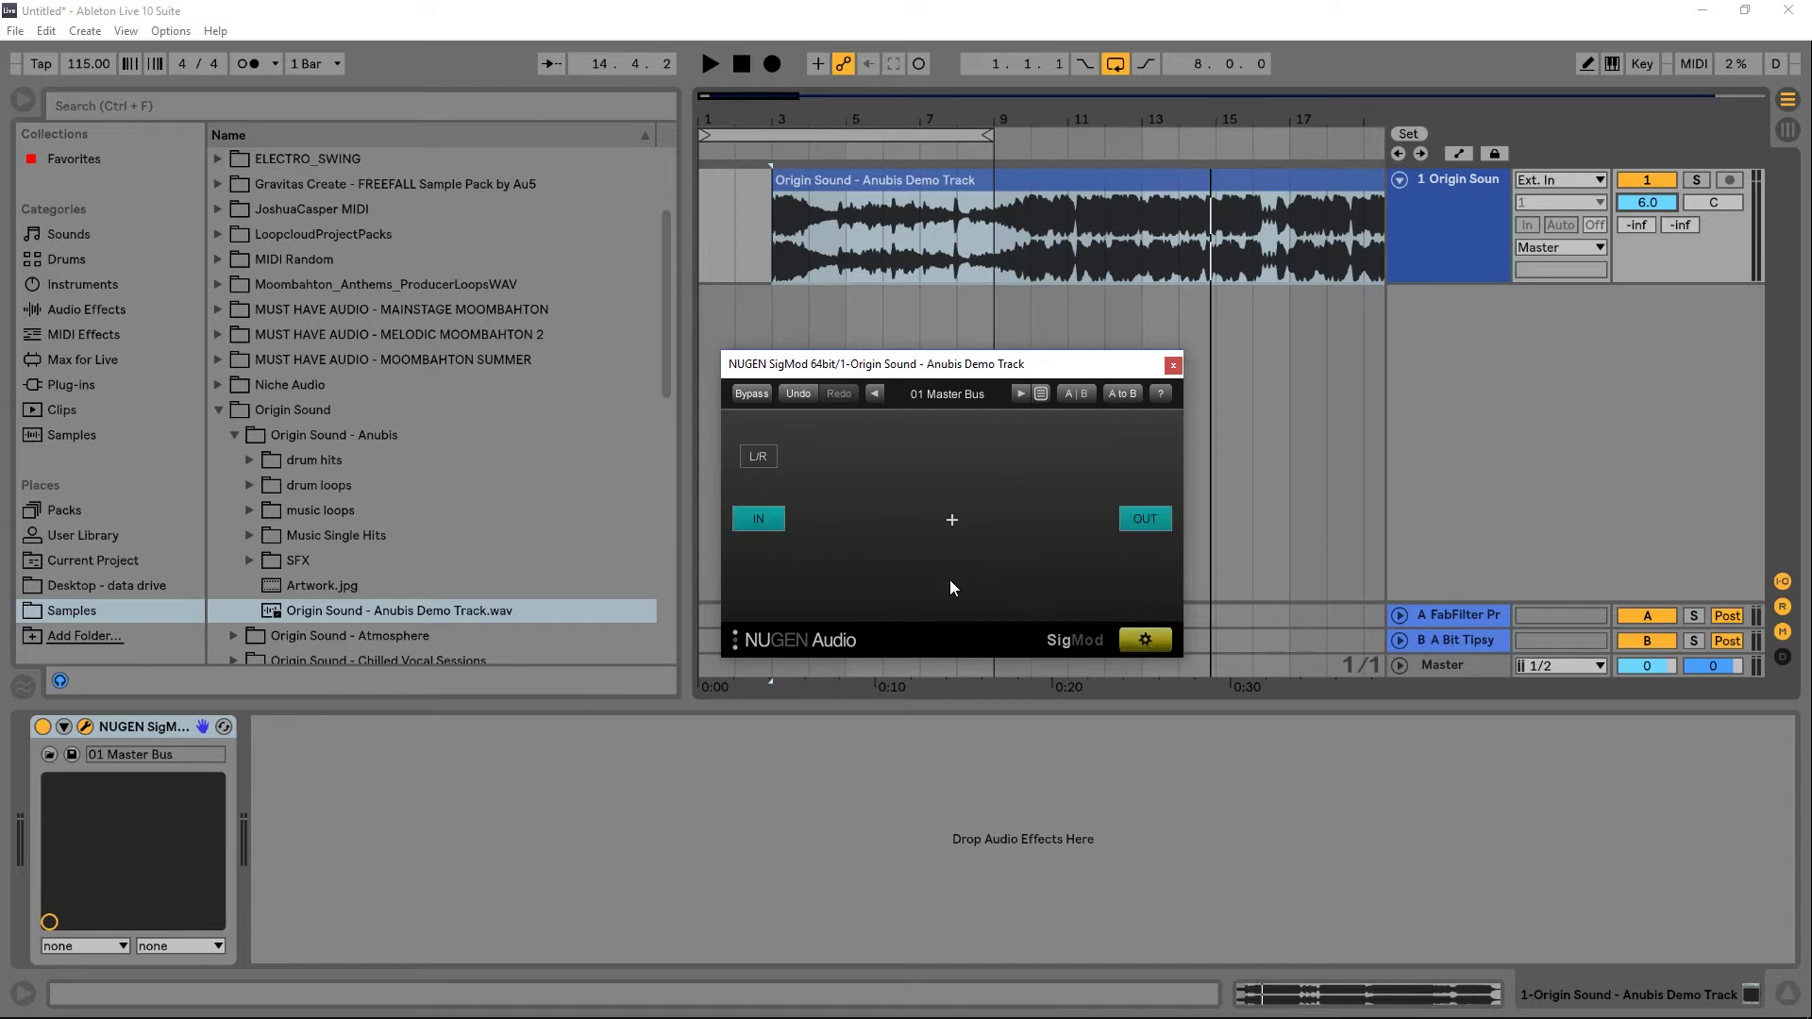
left_click(952, 522)
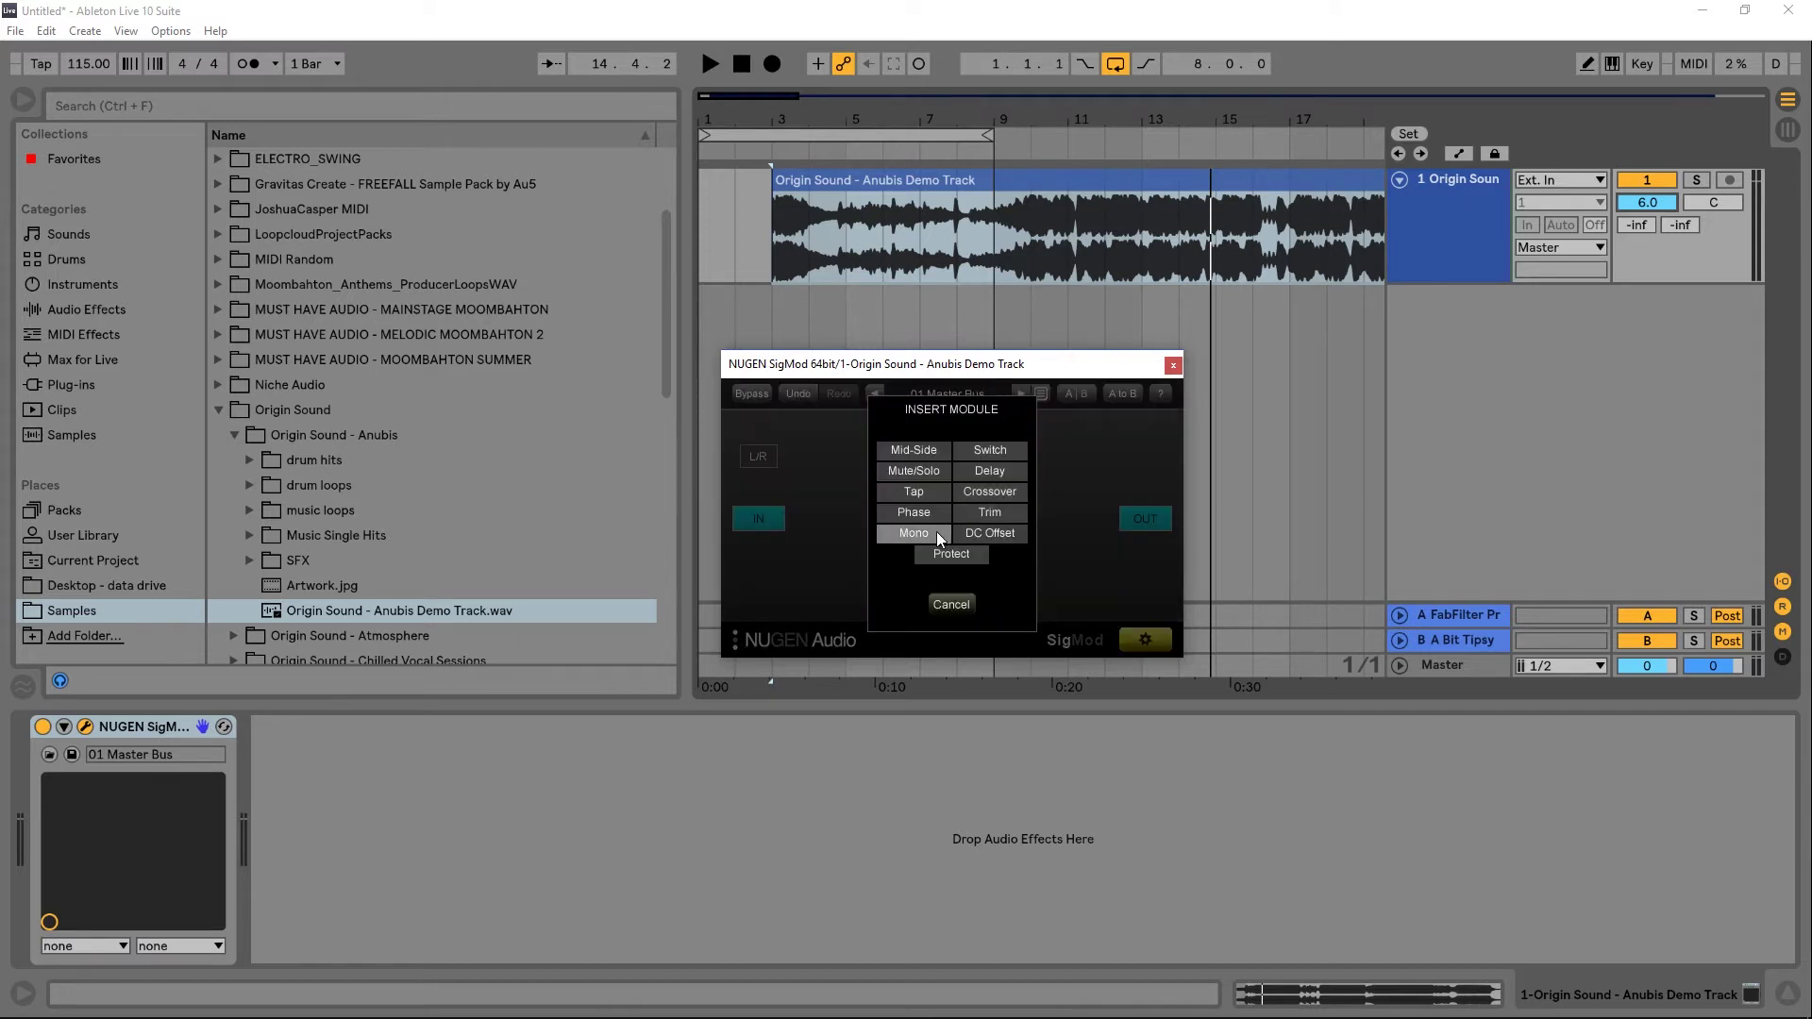
Insert a Mono module, add Switch after it and Delay before it.
left_click(913, 534)
left_click(1072, 518)
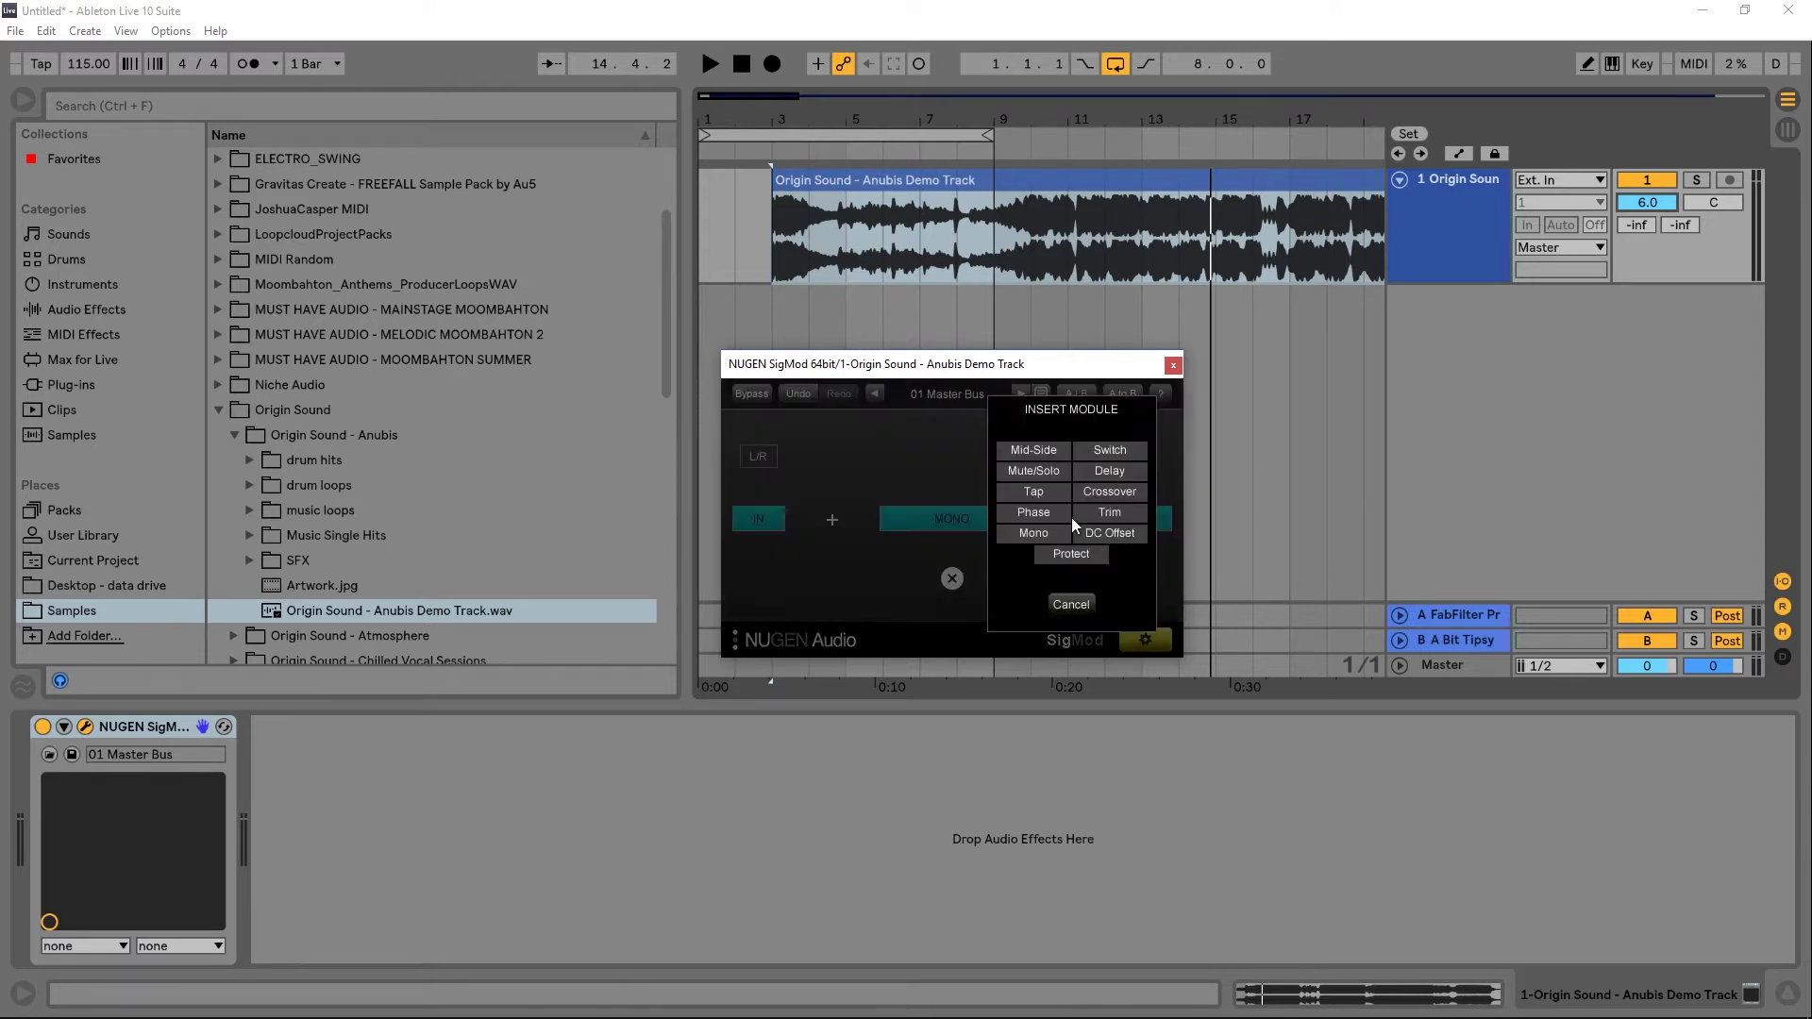
left_click(1098, 450)
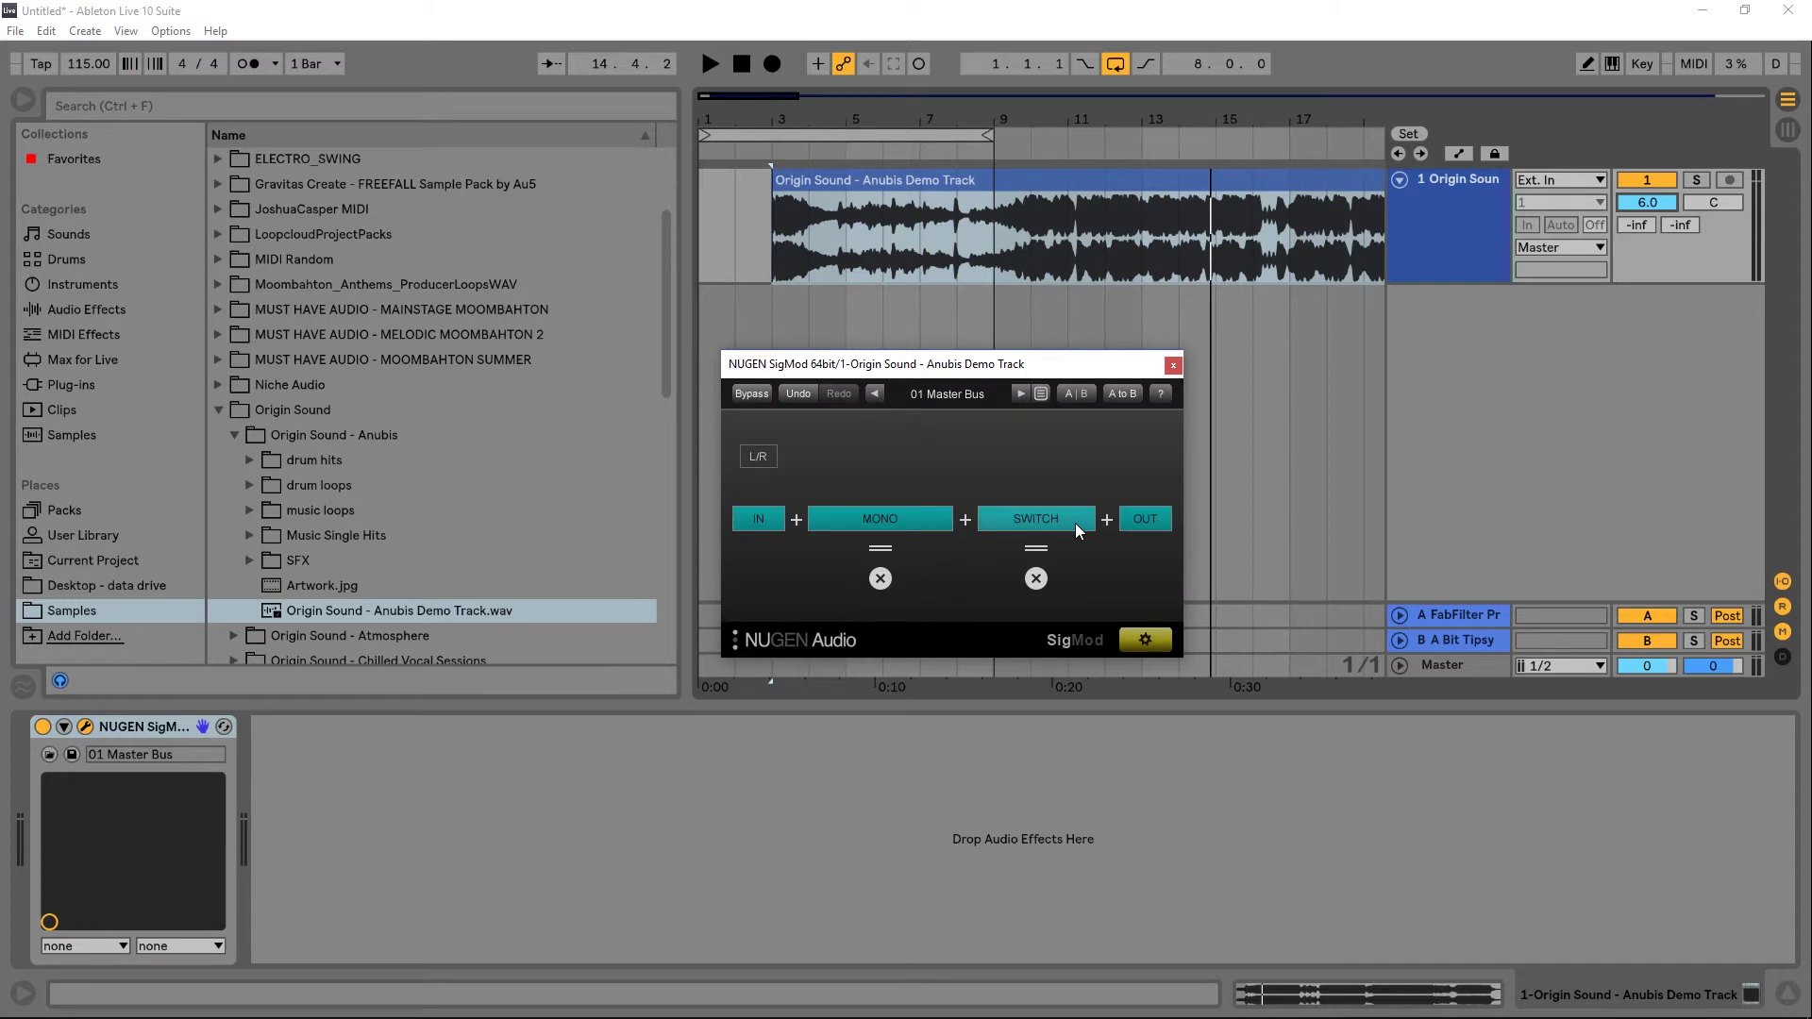
left_click(796, 519)
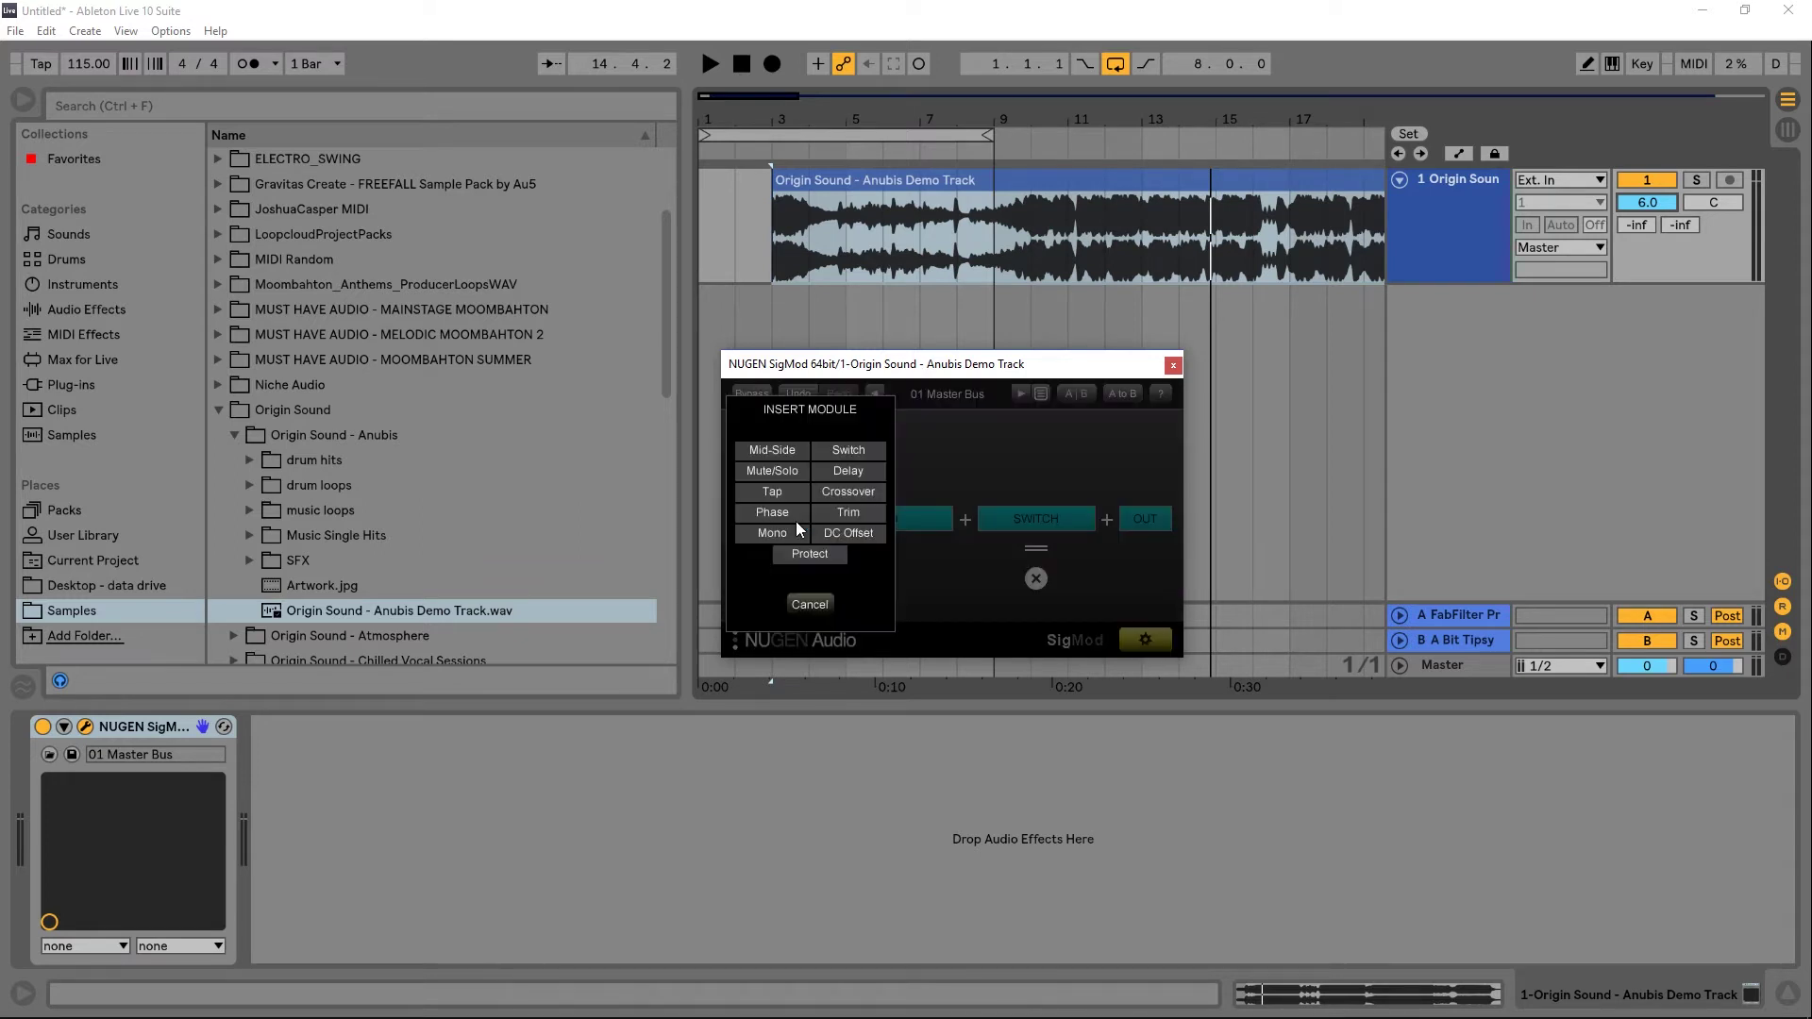
left_click(860, 472)
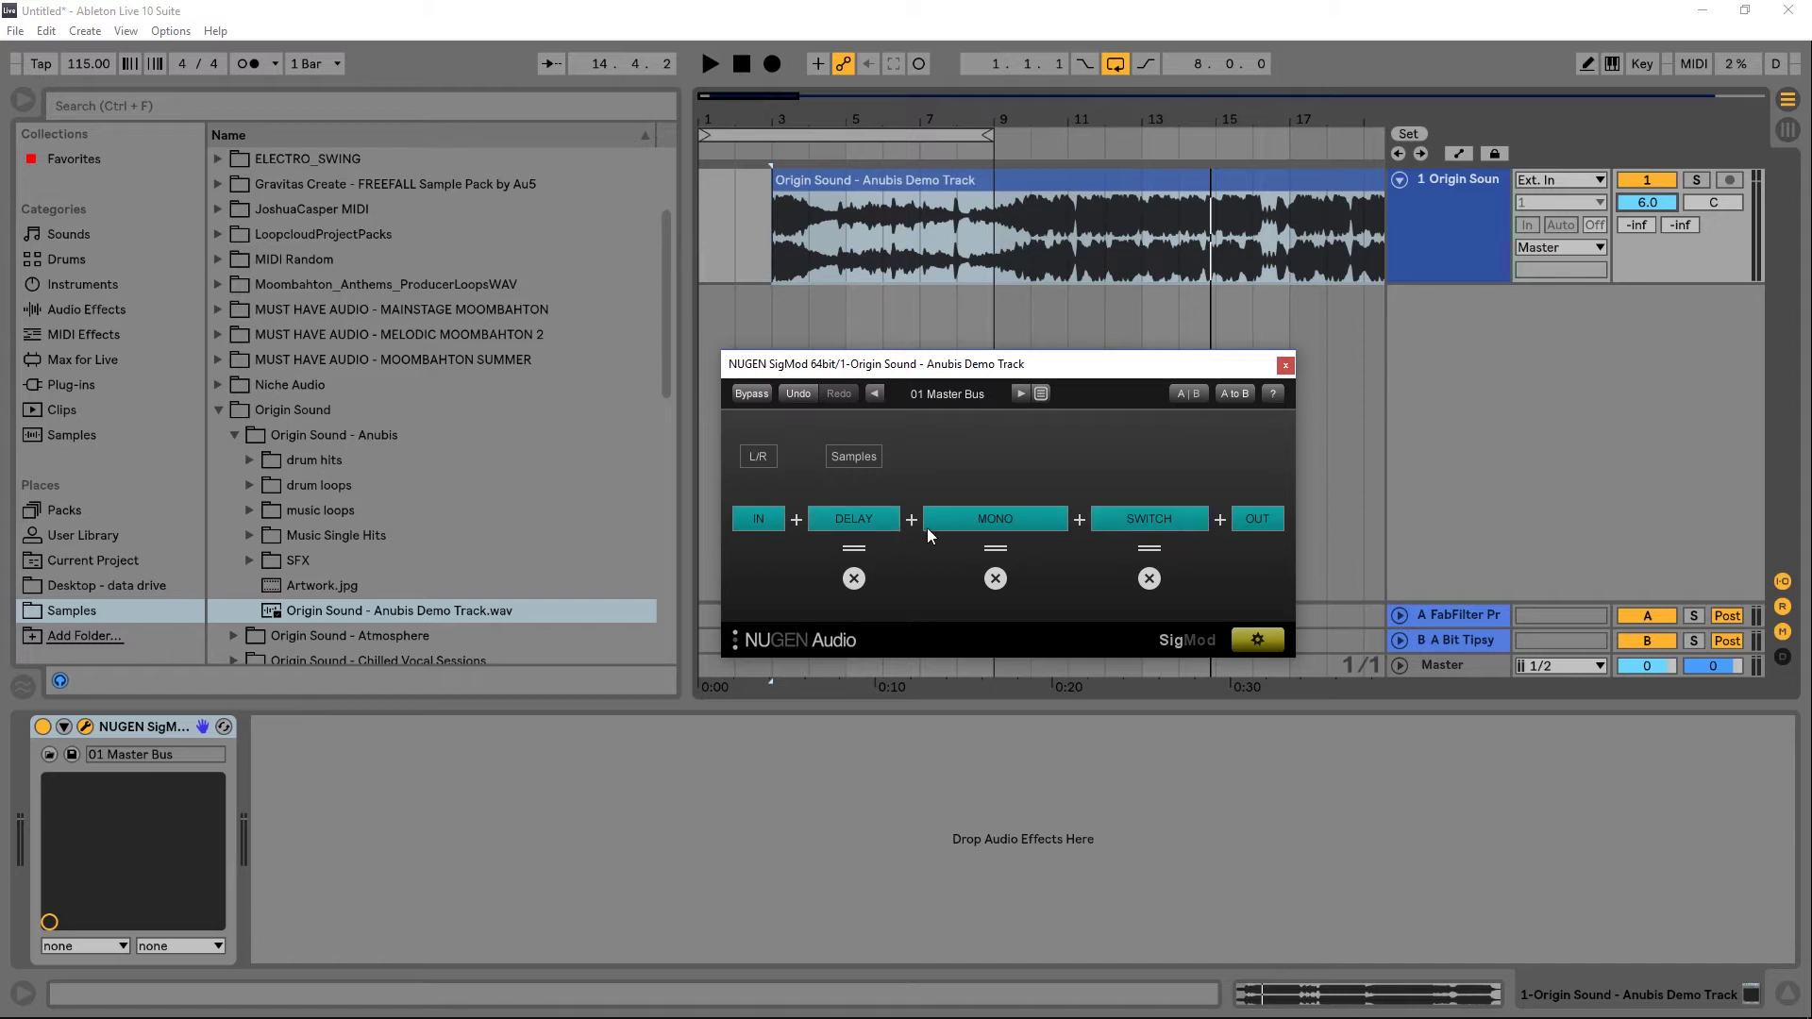
Adjust the left delay, link both channels' delays and set it to 24 samples.
left_click(1254, 641)
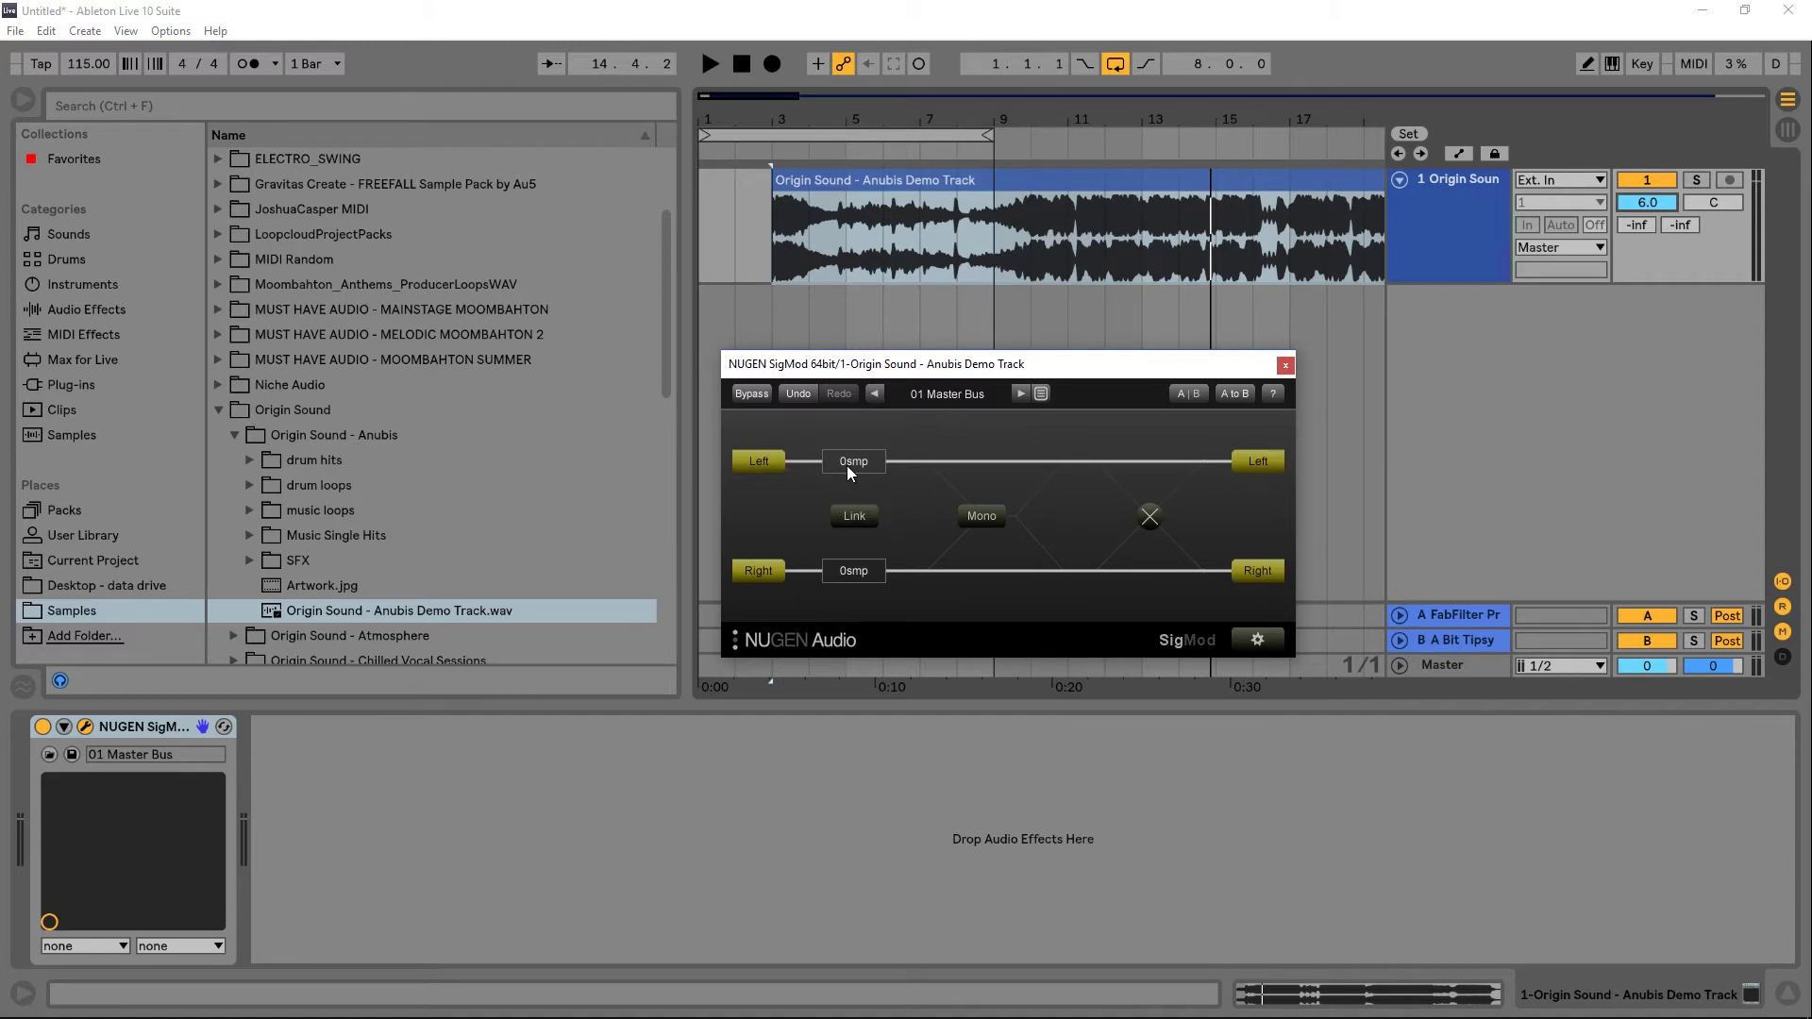
left_click_drag(845, 467, 852, 281)
left_click_drag(843, 469, 847, 607)
left_click(853, 518)
left_click_drag(841, 450, 837, 671)
Swap the left and right channels with the Switch module, then restore the normal order.
left_click(1254, 641)
left_click(1253, 641)
left_click(1151, 519)
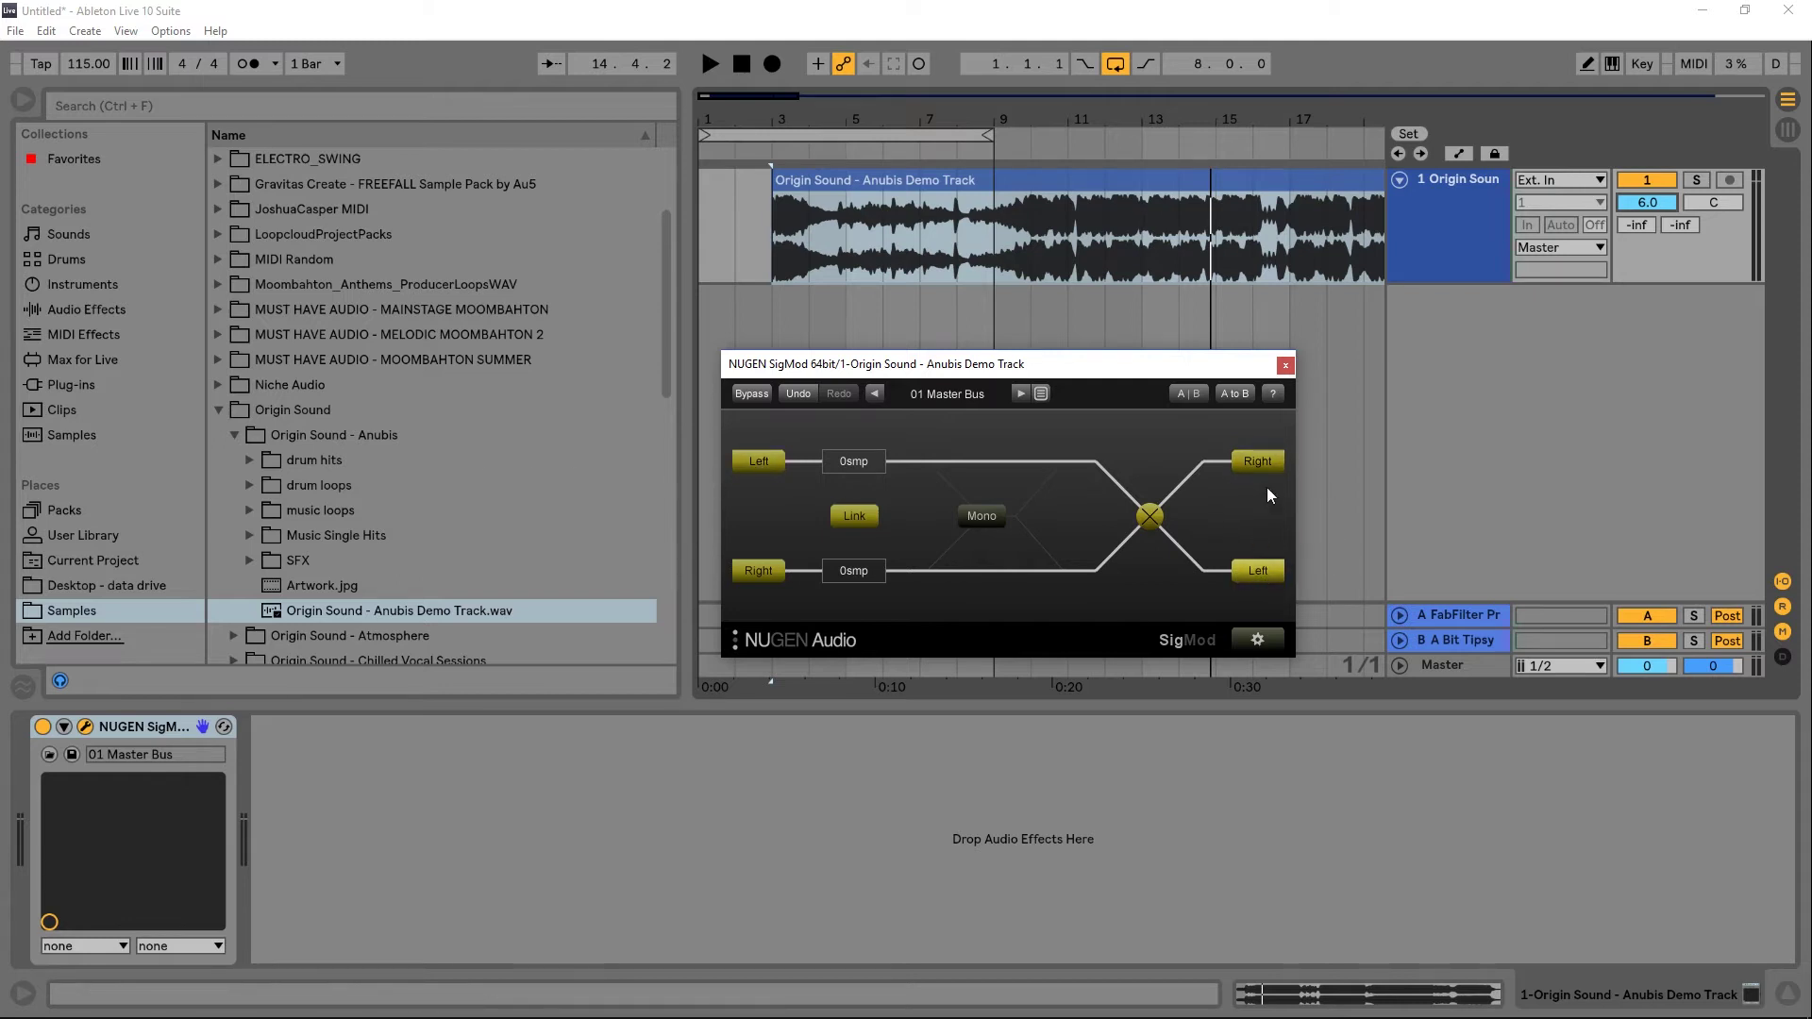
left_click(1151, 519)
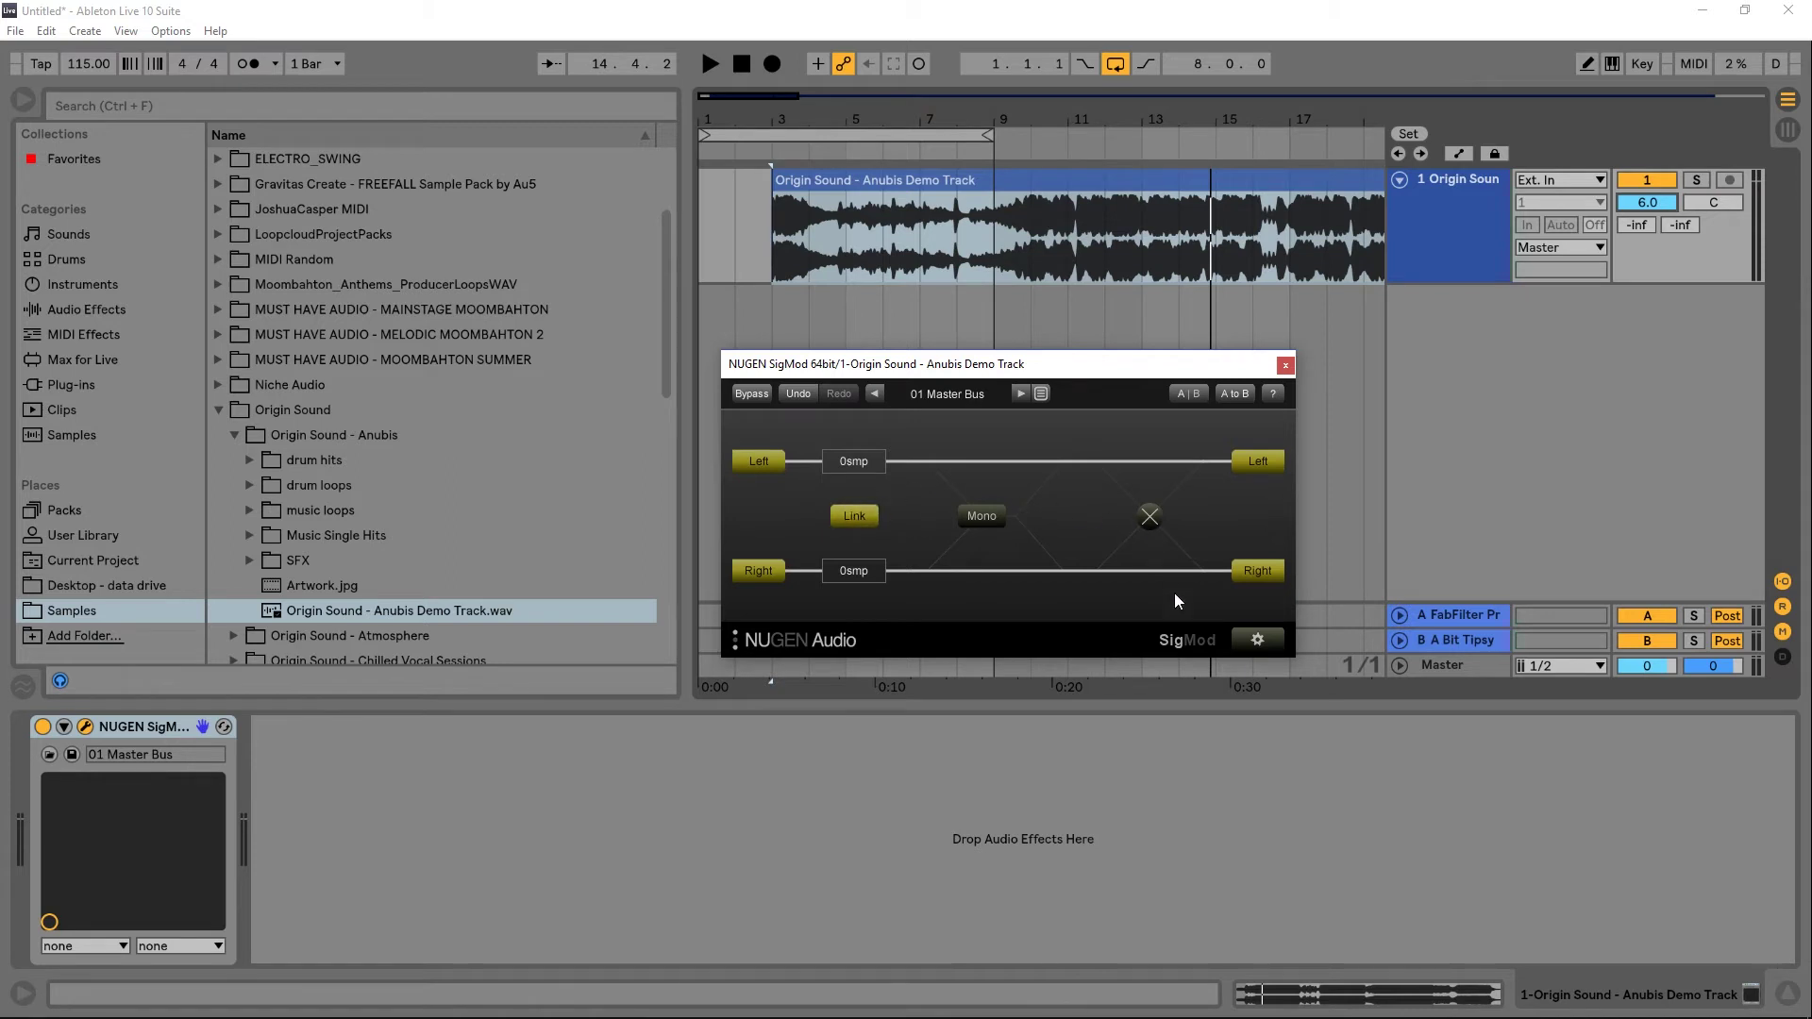
left_click(1253, 641)
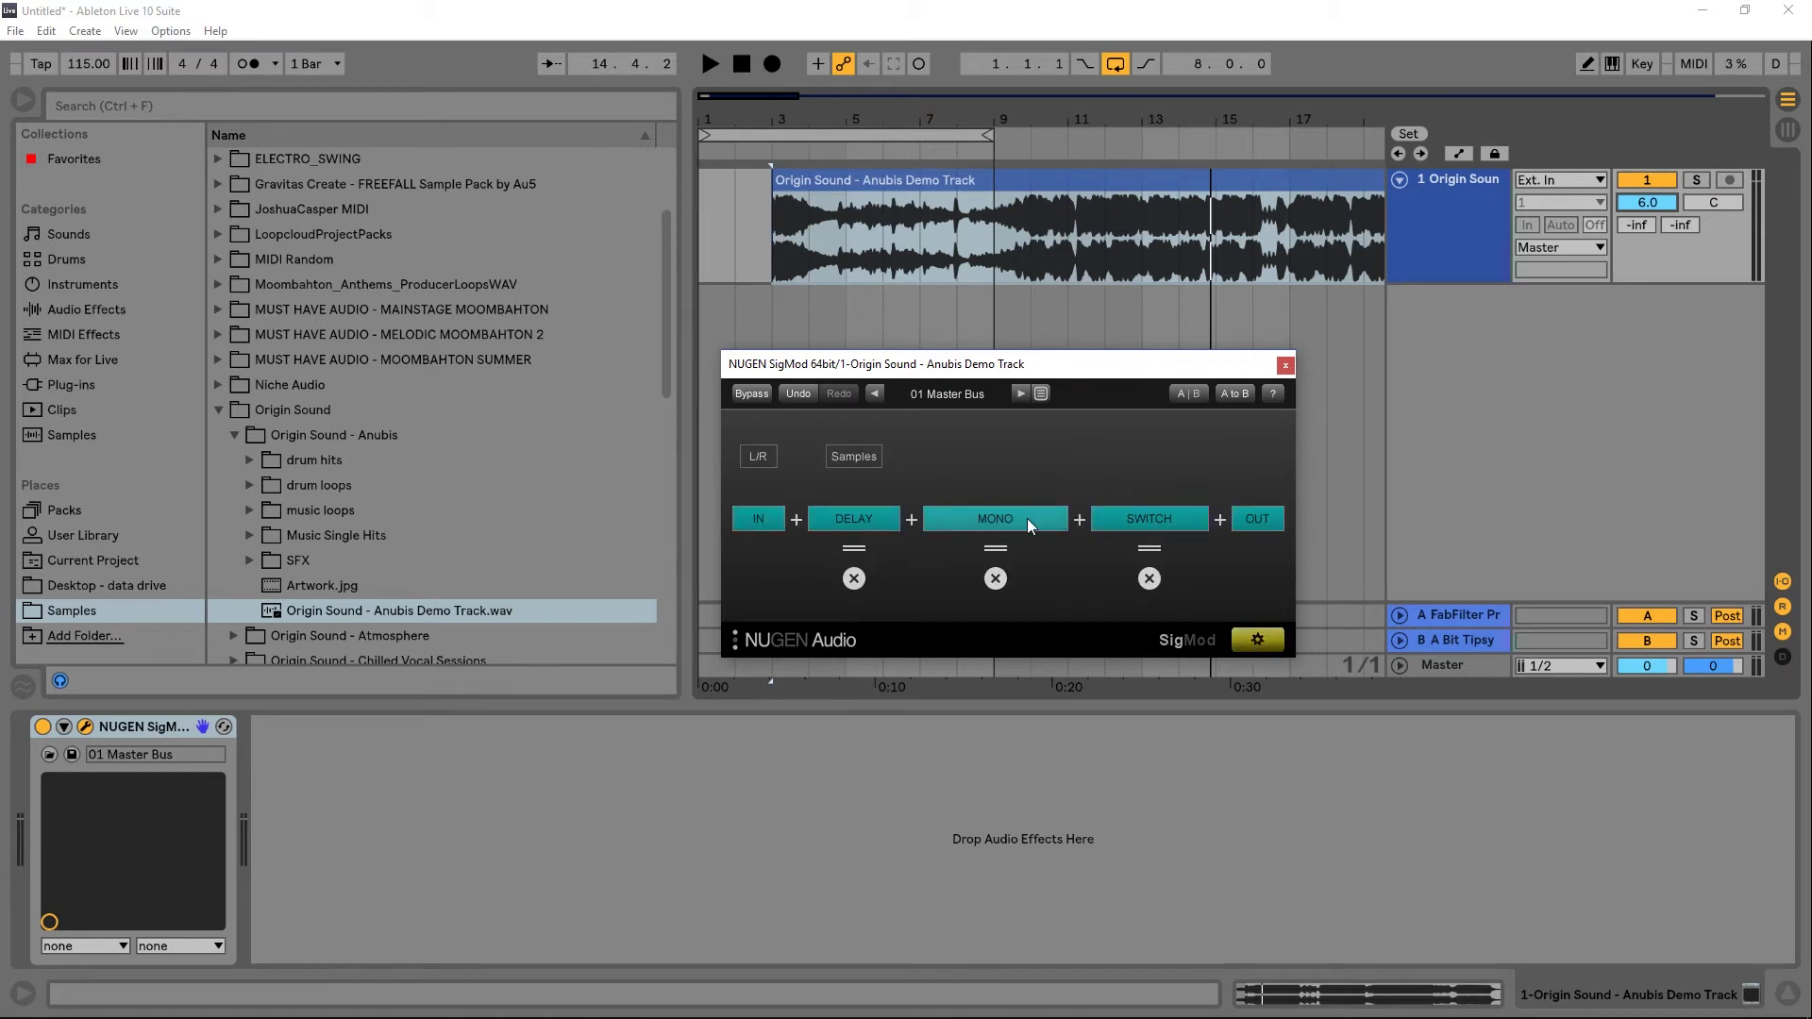
Remove and re-add the Switch module, then delete every module to empty the chain.
left_click(1149, 579)
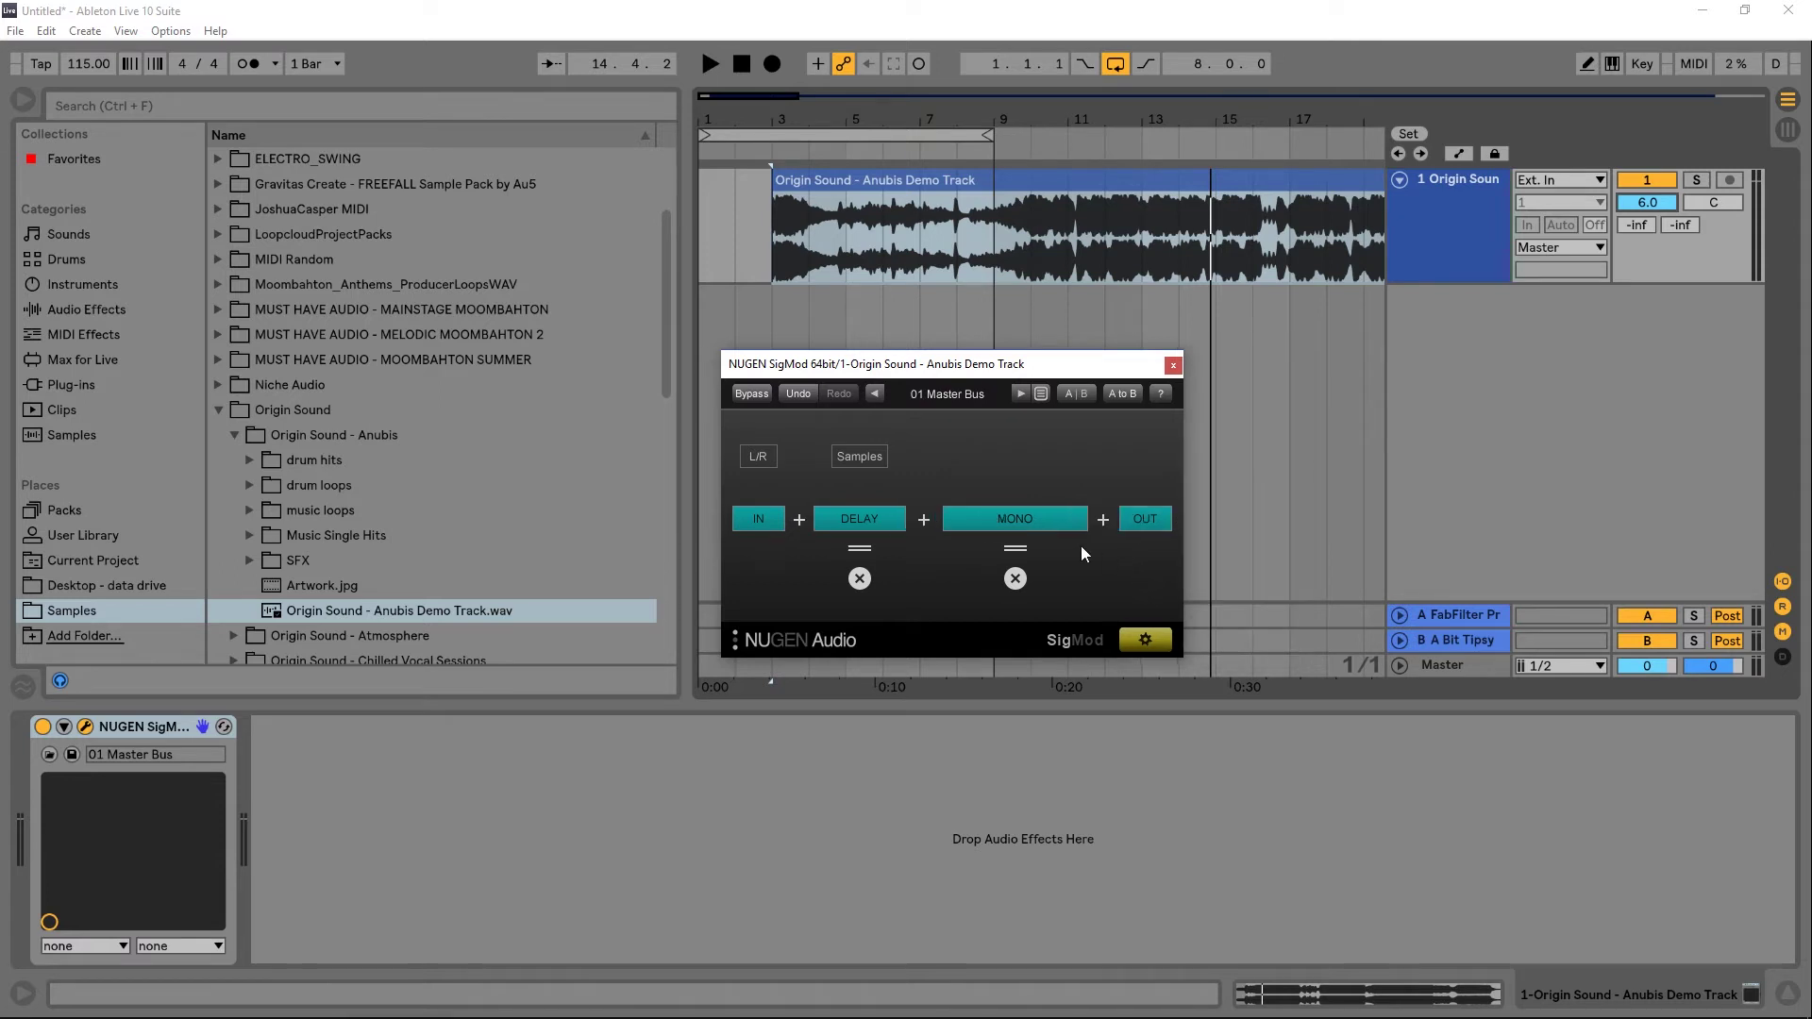
left_click(920, 517)
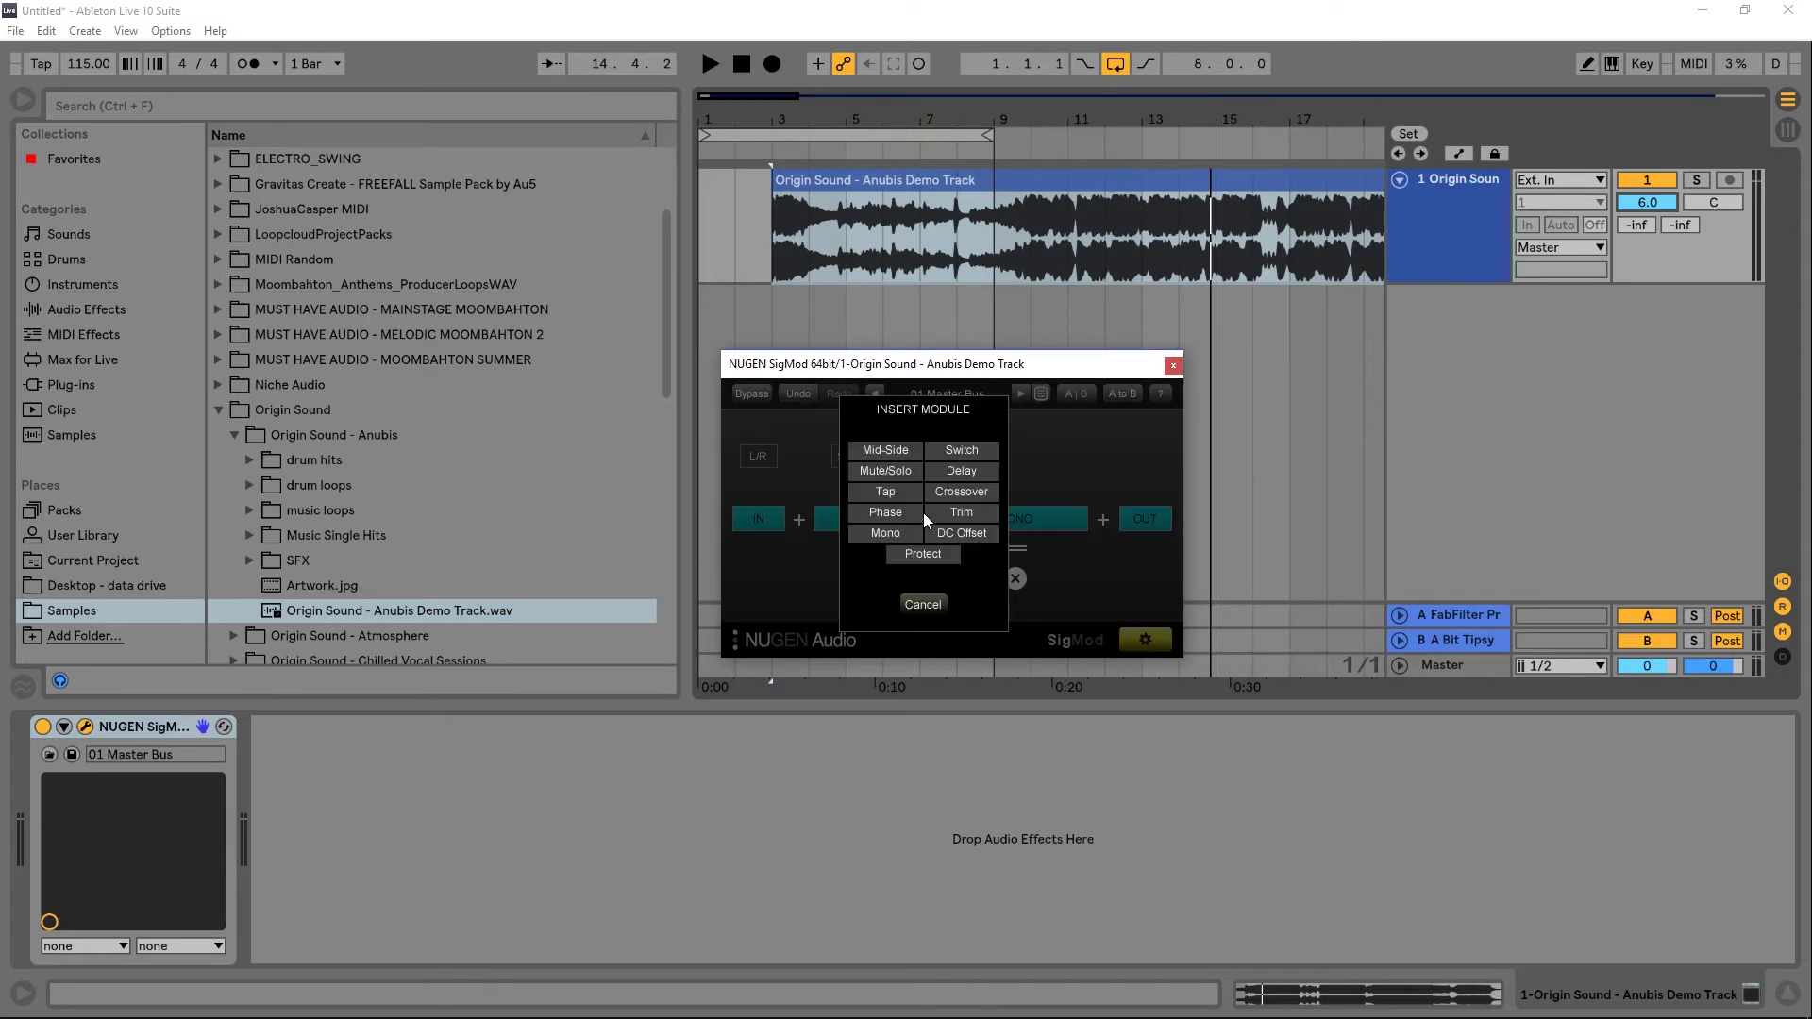
left_click(951, 450)
left_click(981, 577)
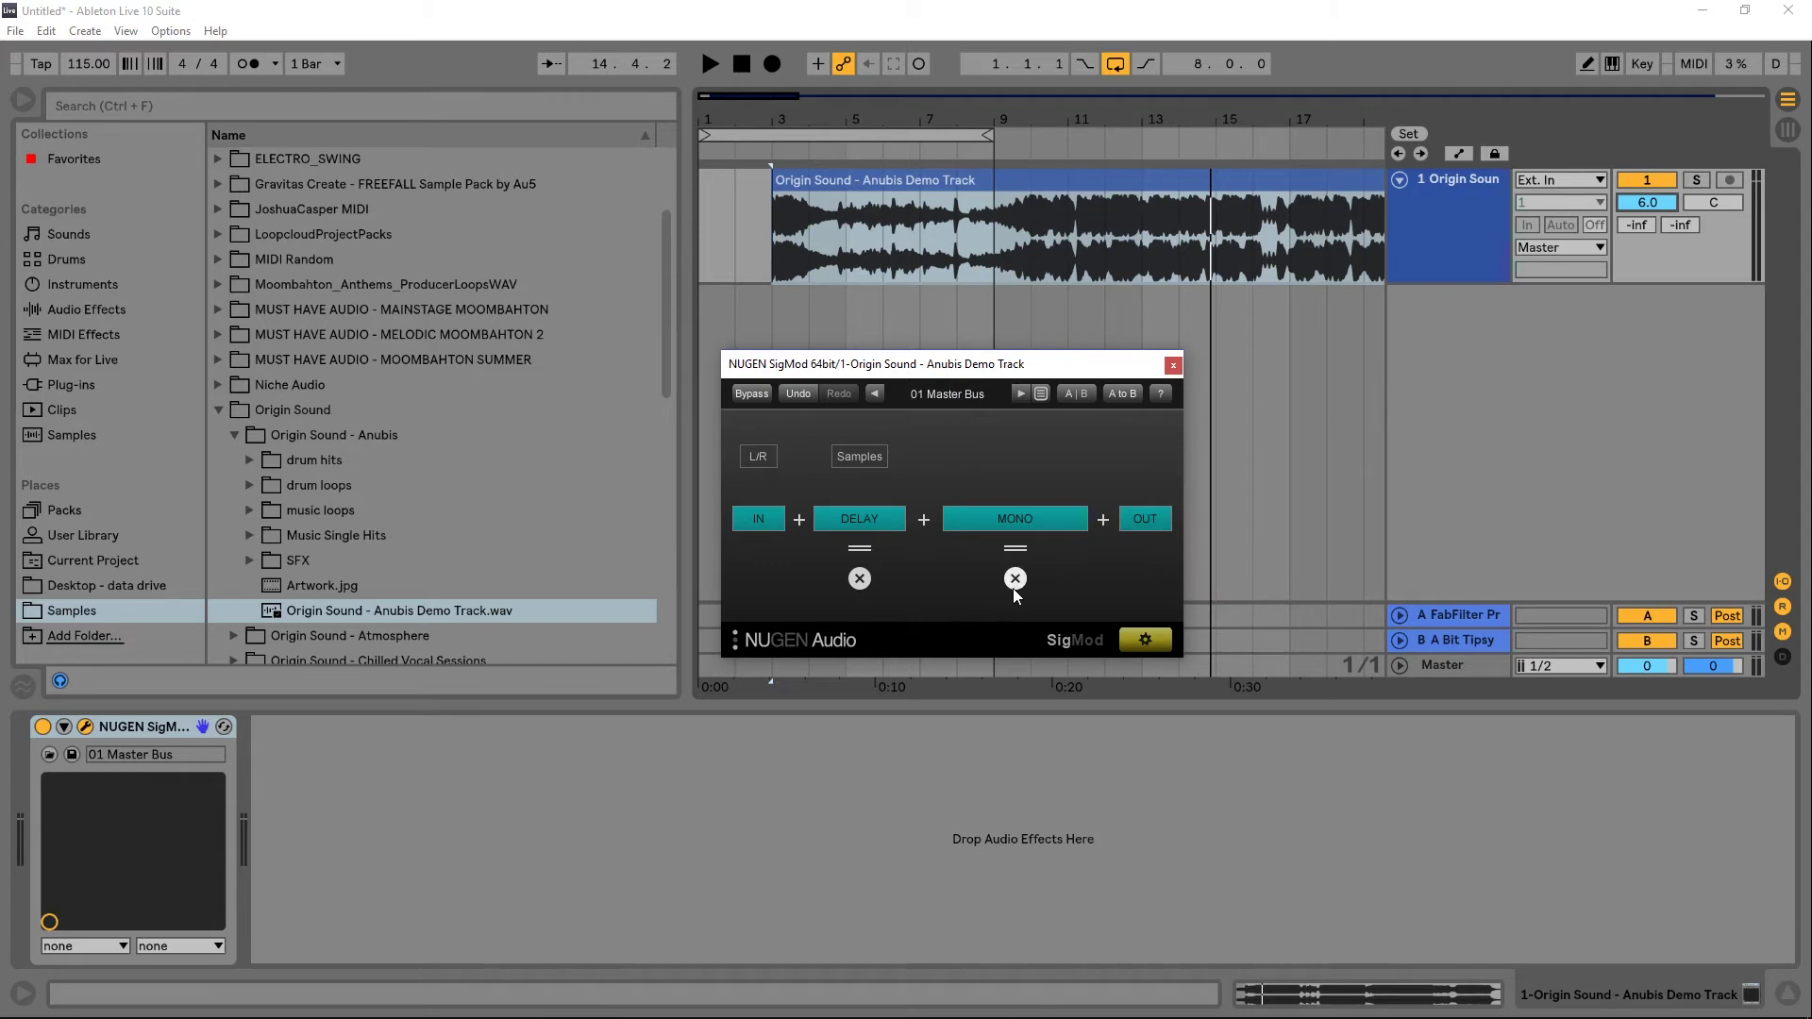
left_click(1011, 583)
left_click(951, 577)
left_click(951, 521)
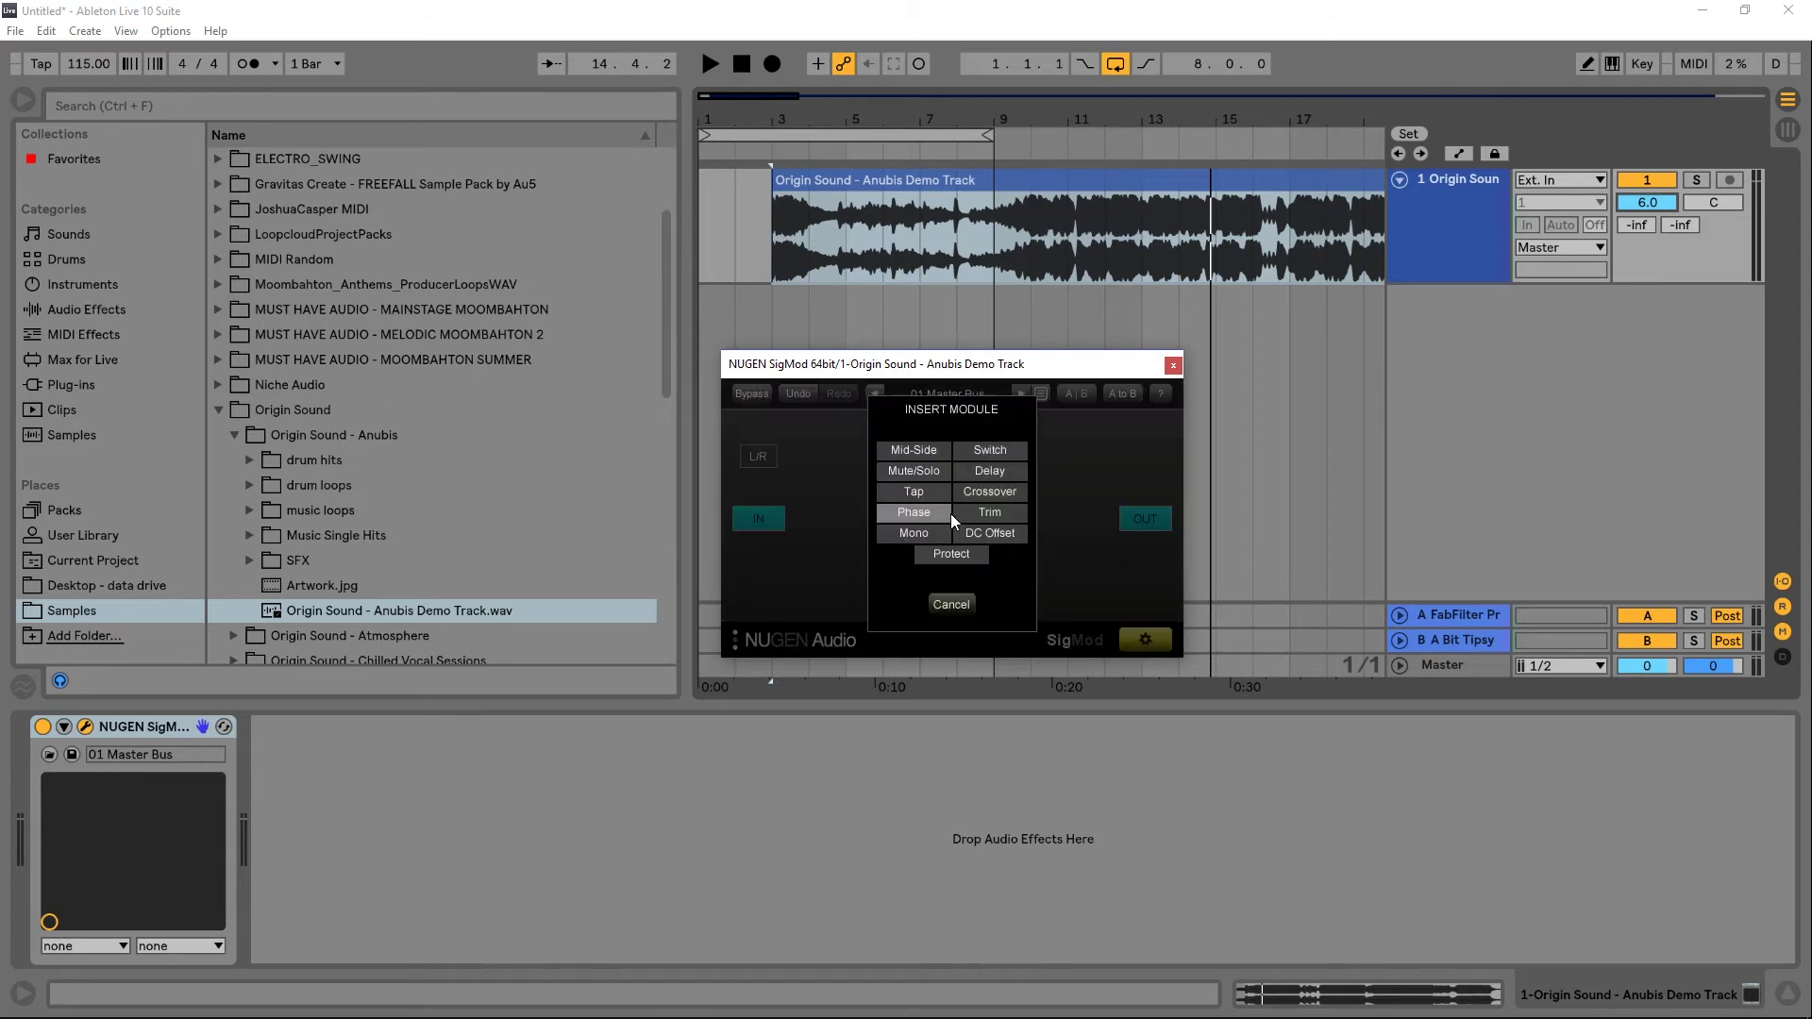
Insert a Trim module, set left gain to -13.0 dB, then link both channels at -43.0 dB.
left_click(989, 512)
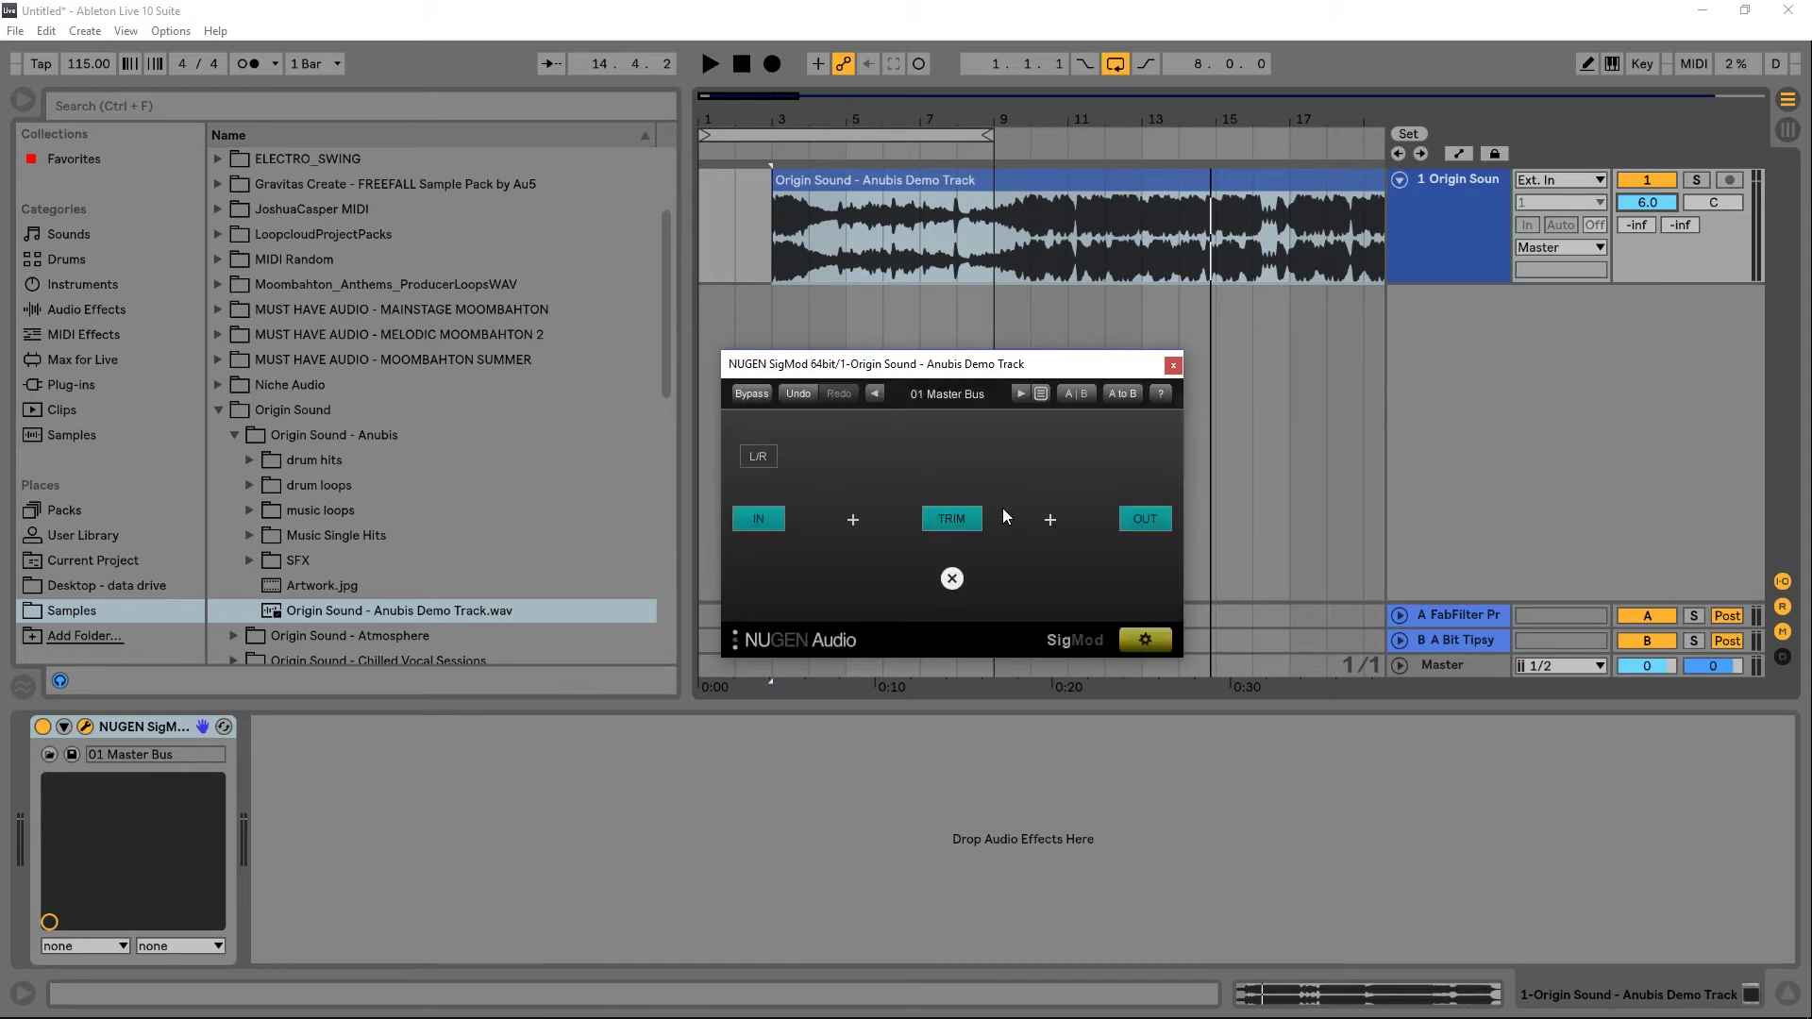
left_click(1144, 638)
left_click_drag(941, 463, 942, 491)
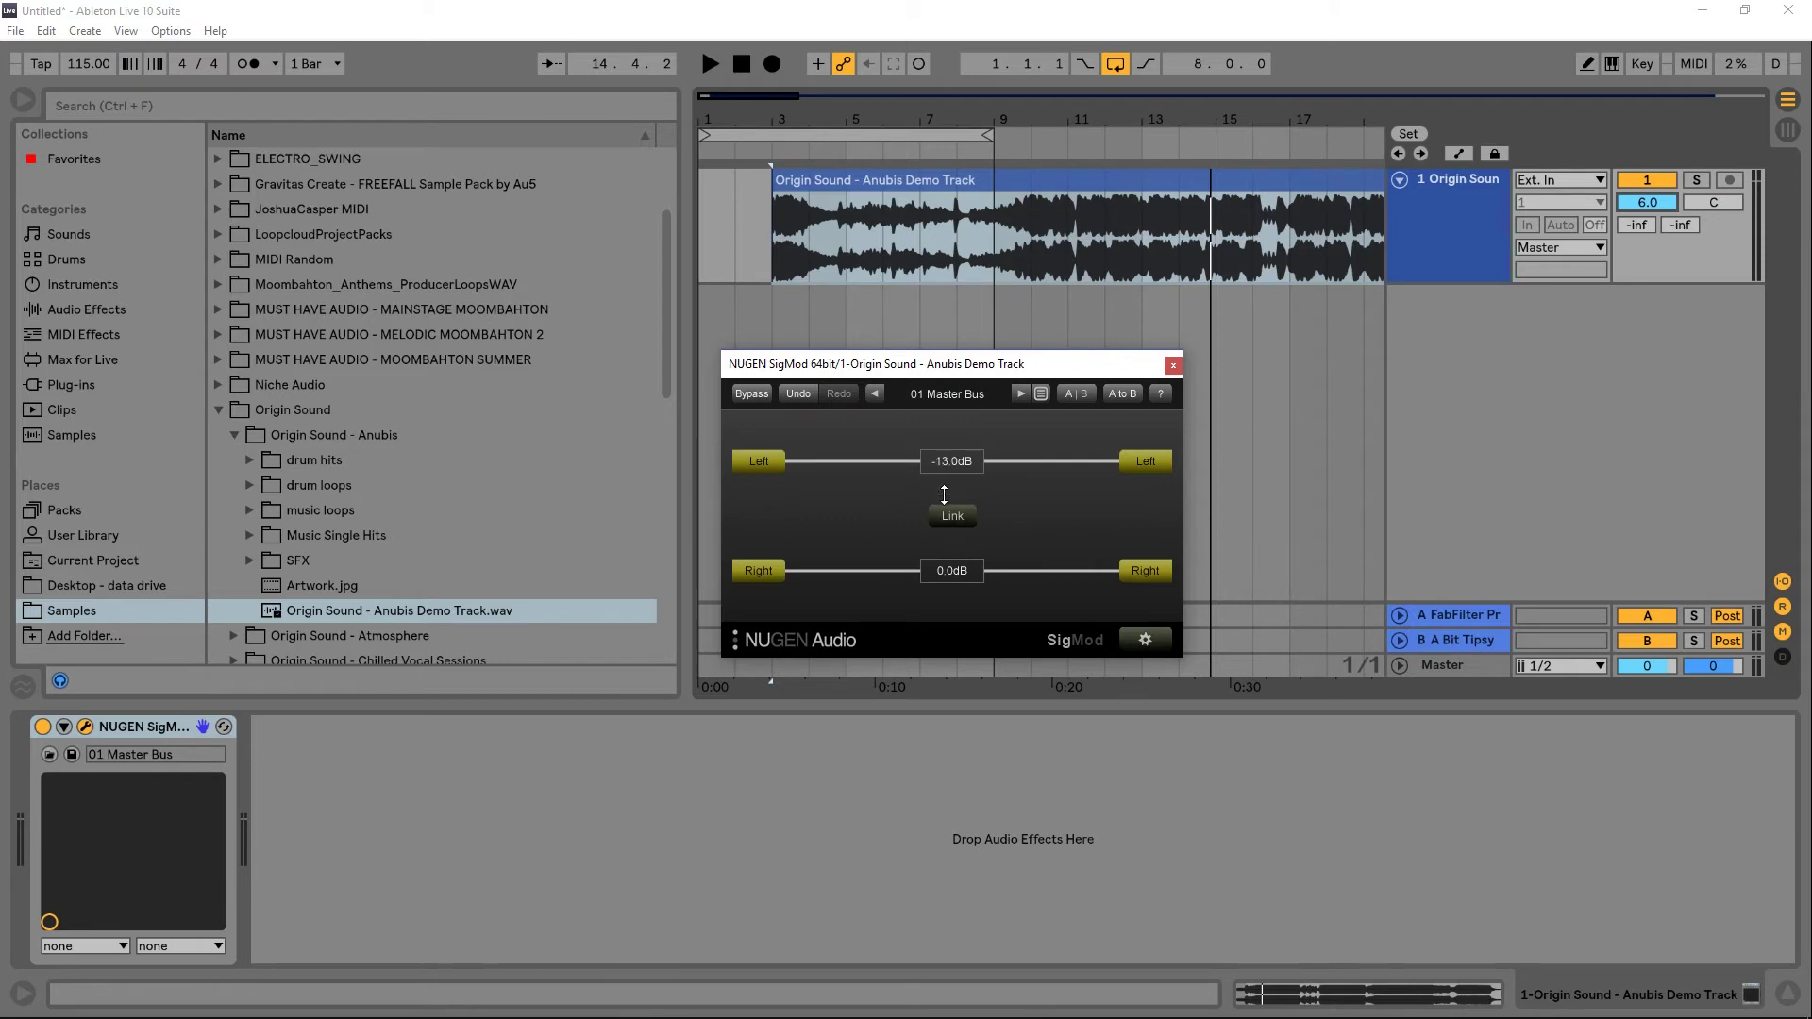
left_click_drag(953, 572, 961, 734)
left_click(967, 519)
left_click(1144, 639)
left_click(947, 574)
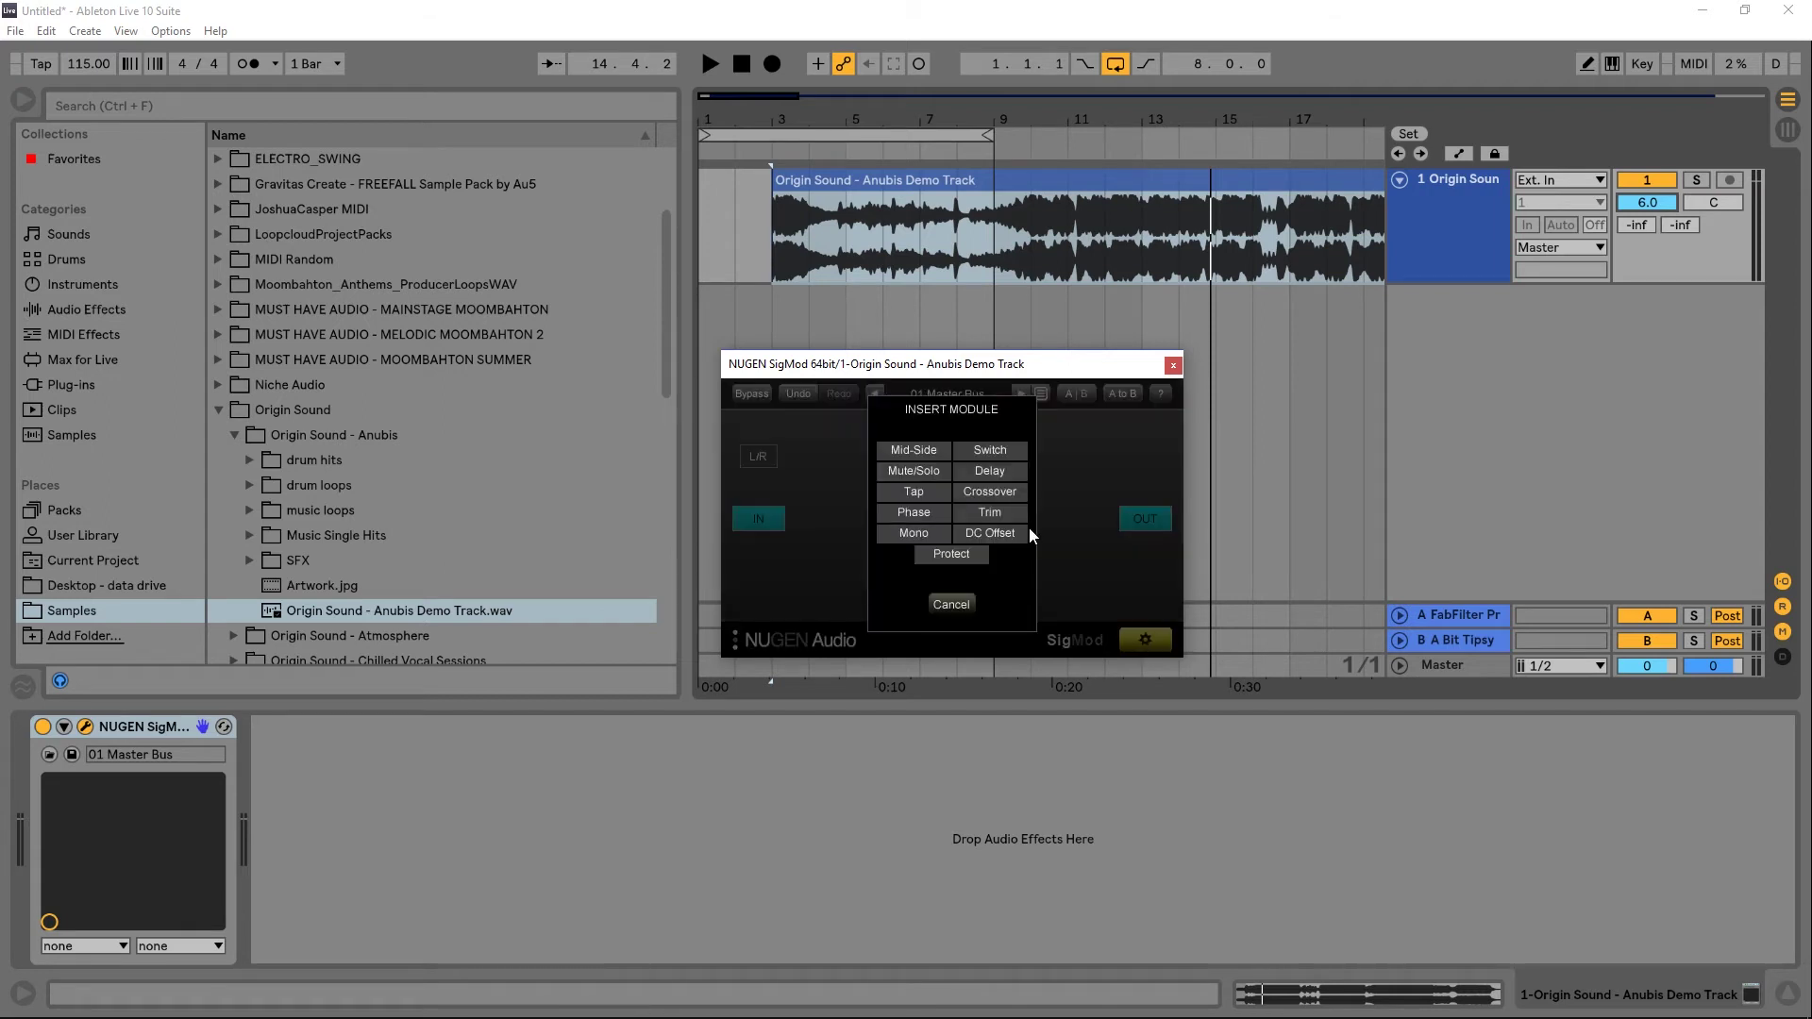
Insert a DC Offset module, move the clip to bar 1, turn Warp off, loop bars 9–17.
left_click(958, 533)
left_click(1126, 635)
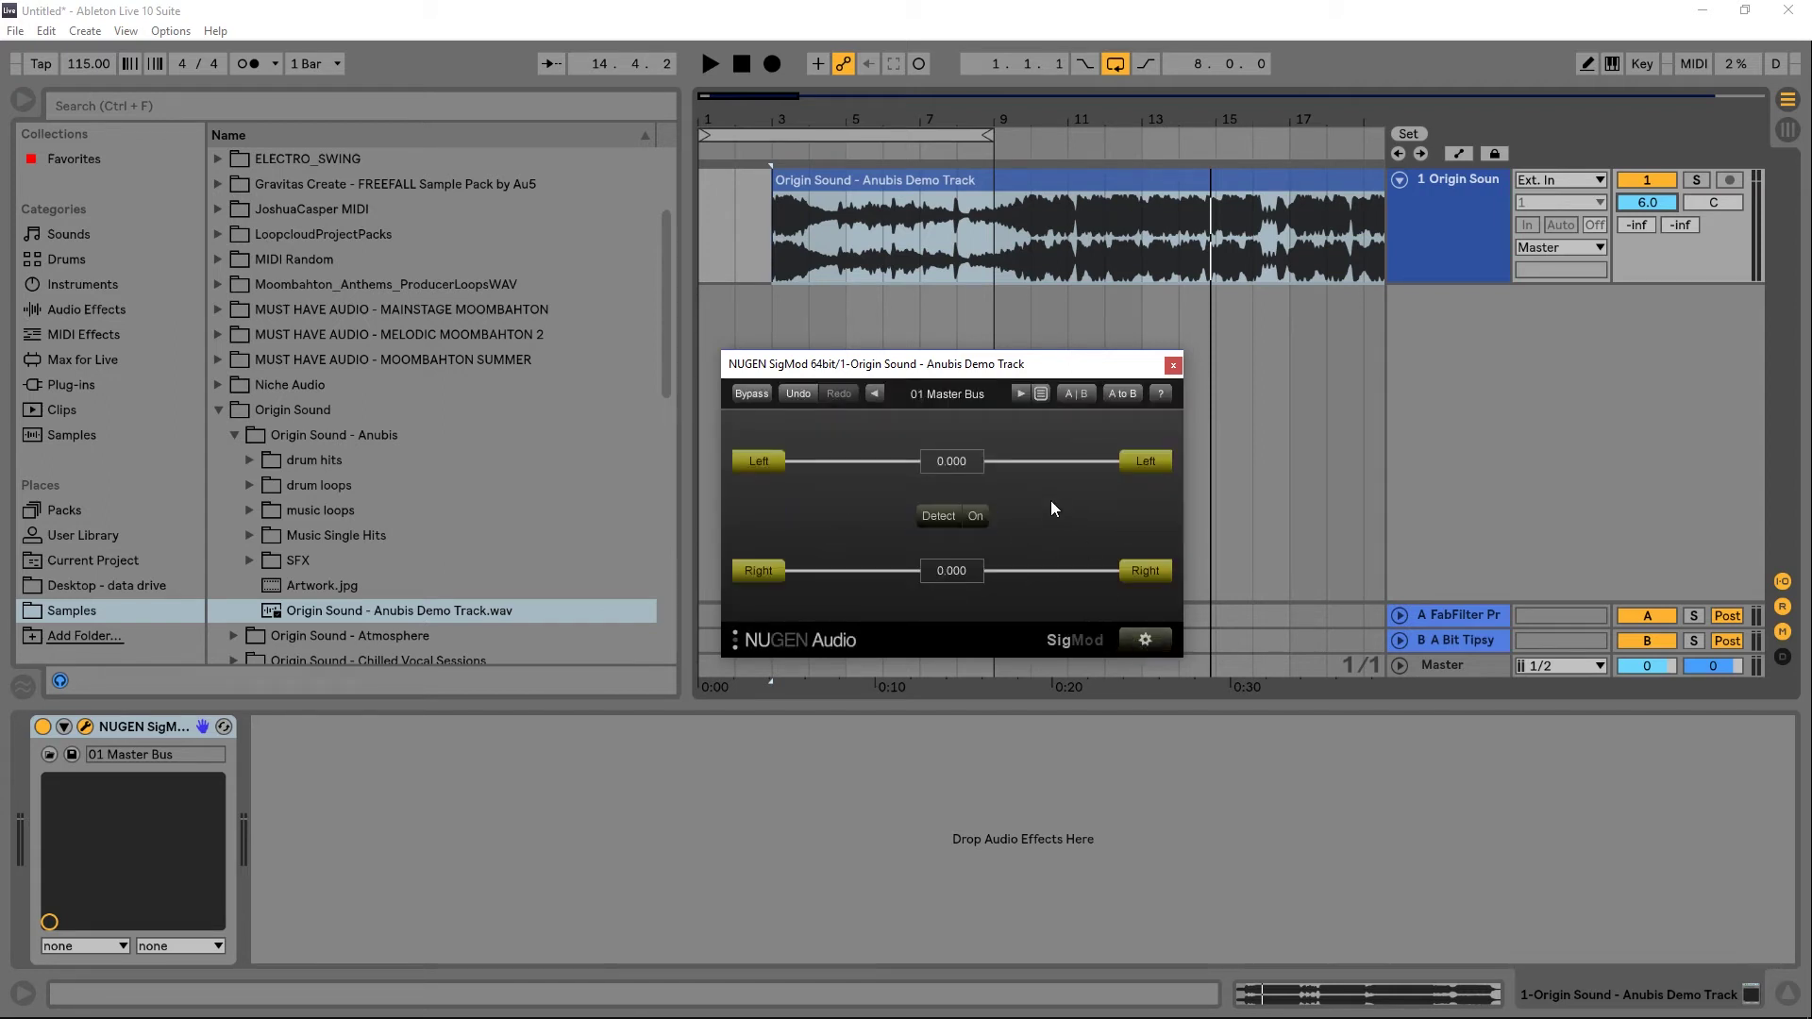
left_click(931, 189)
left_click_drag(932, 194, 857, 194)
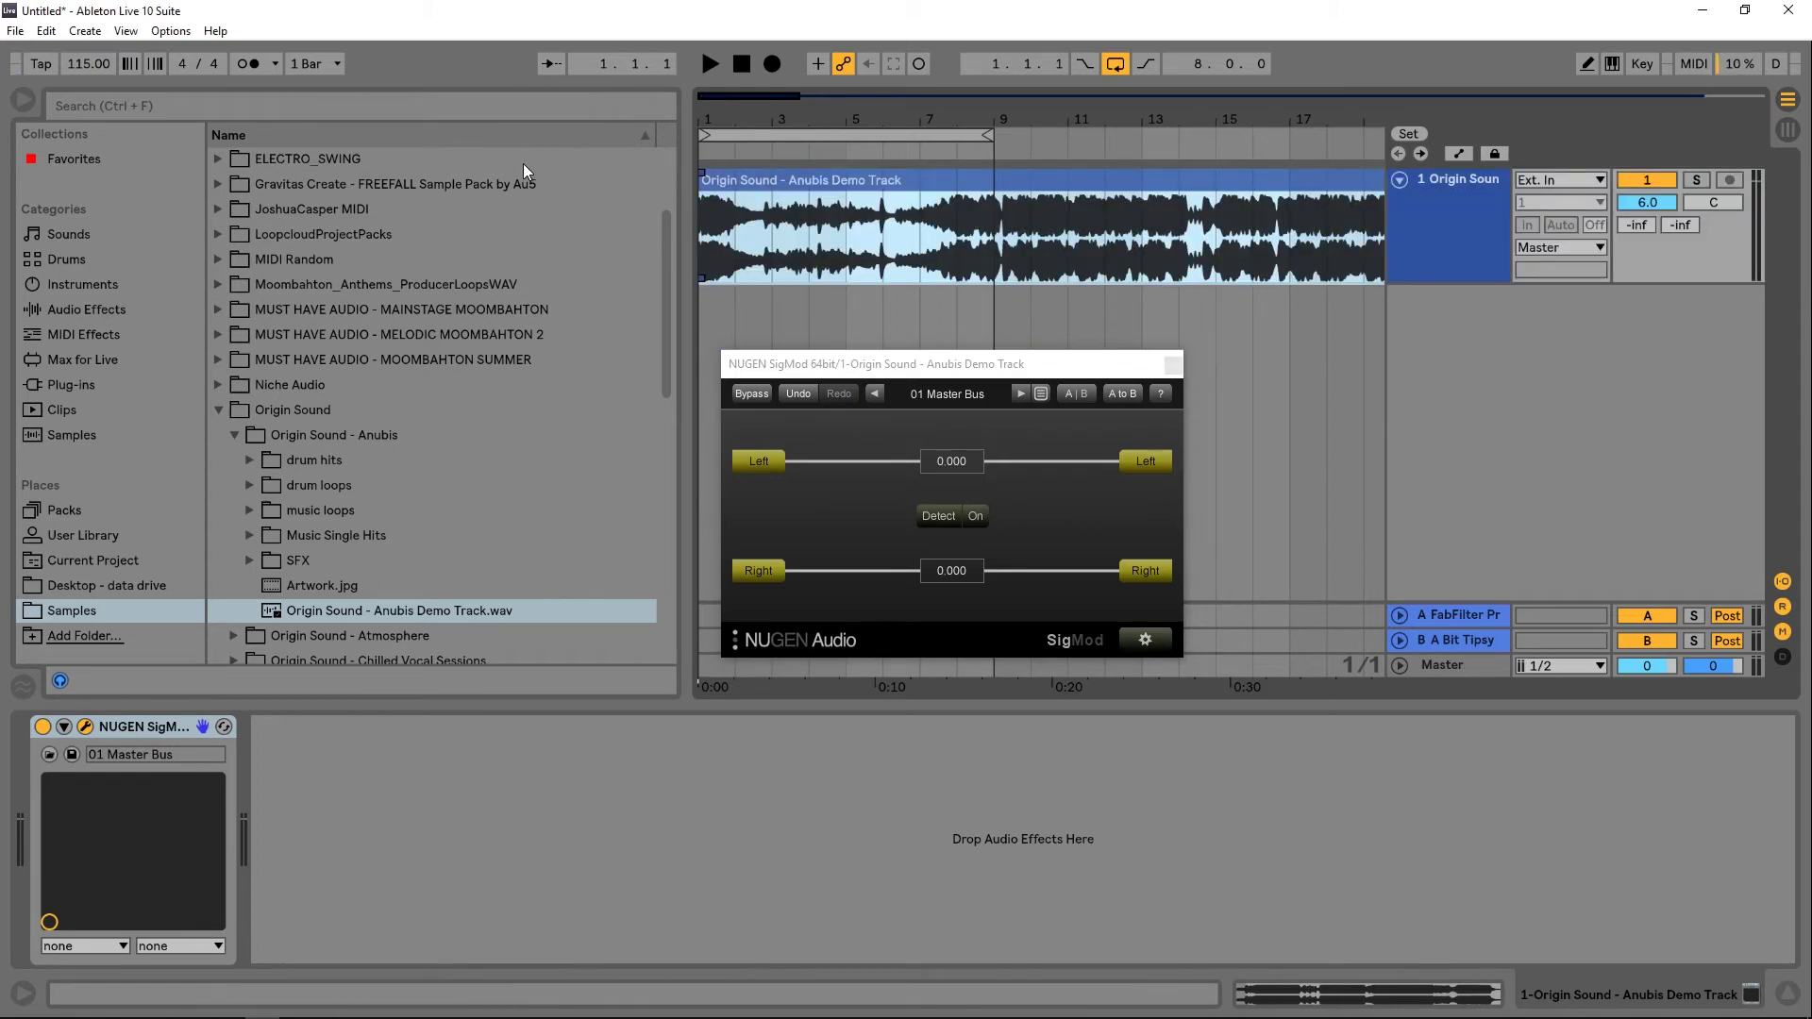
double_click(858, 193)
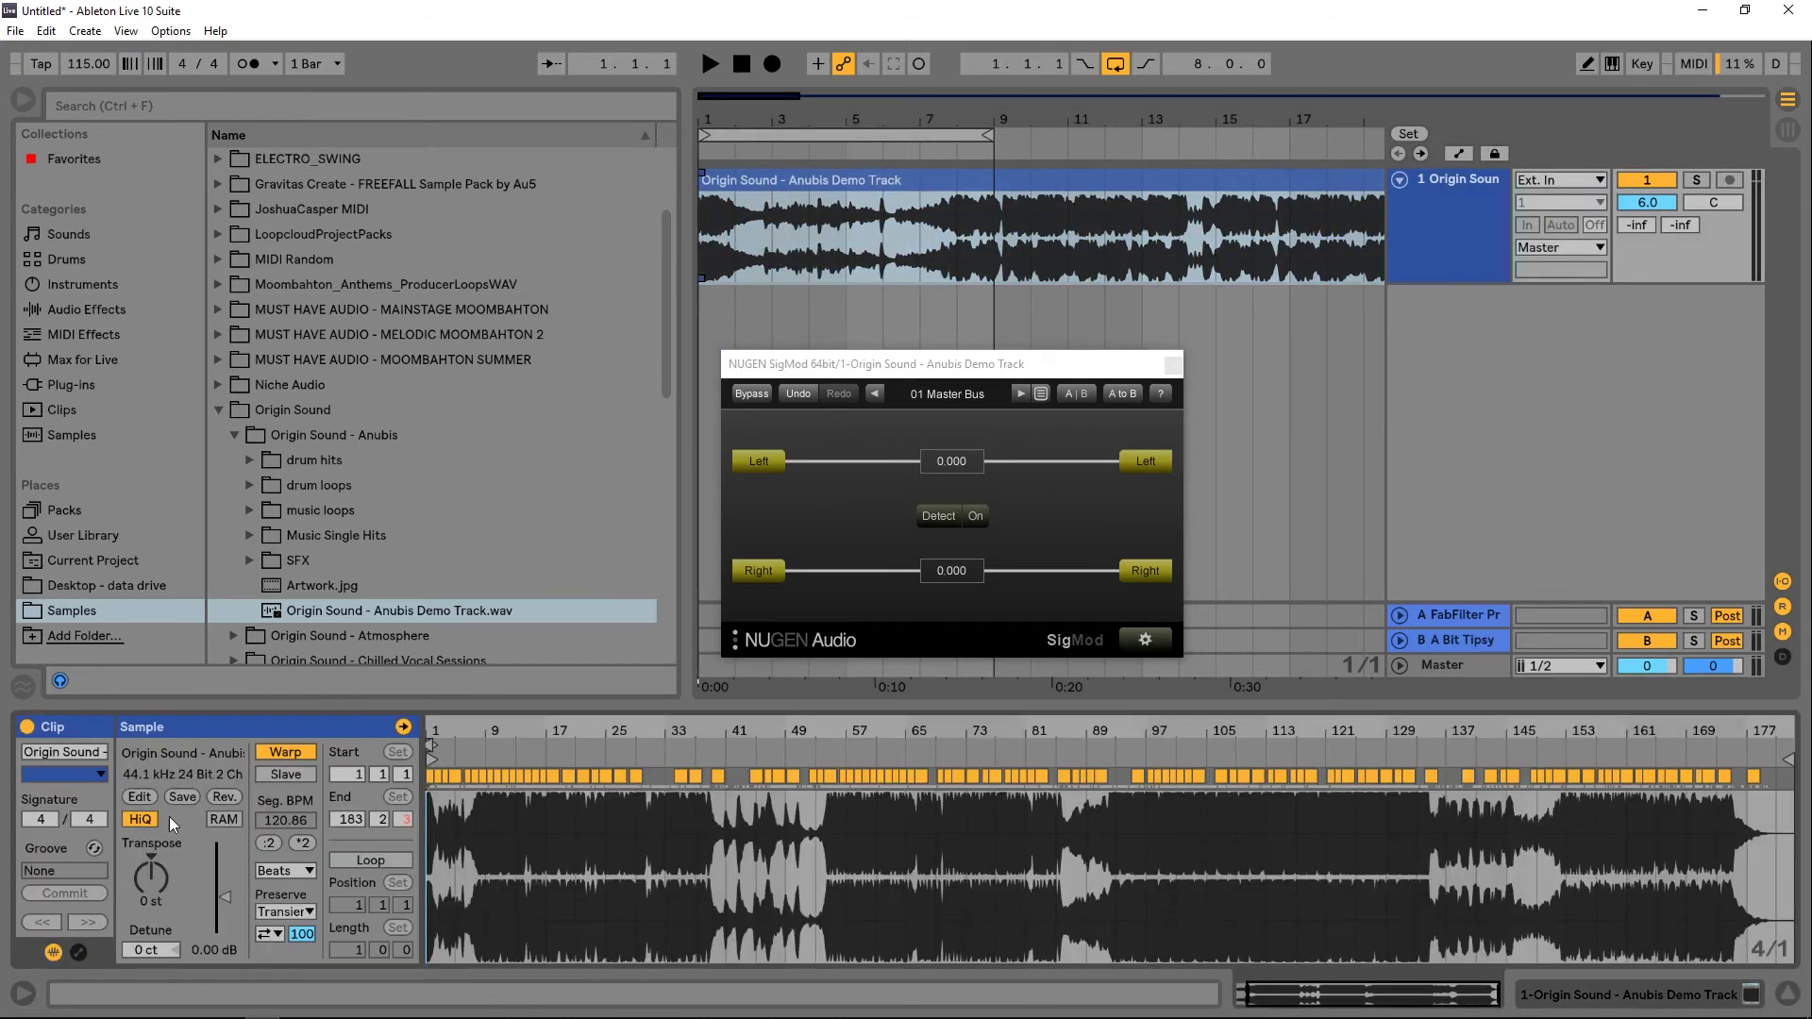
left_click(274, 752)
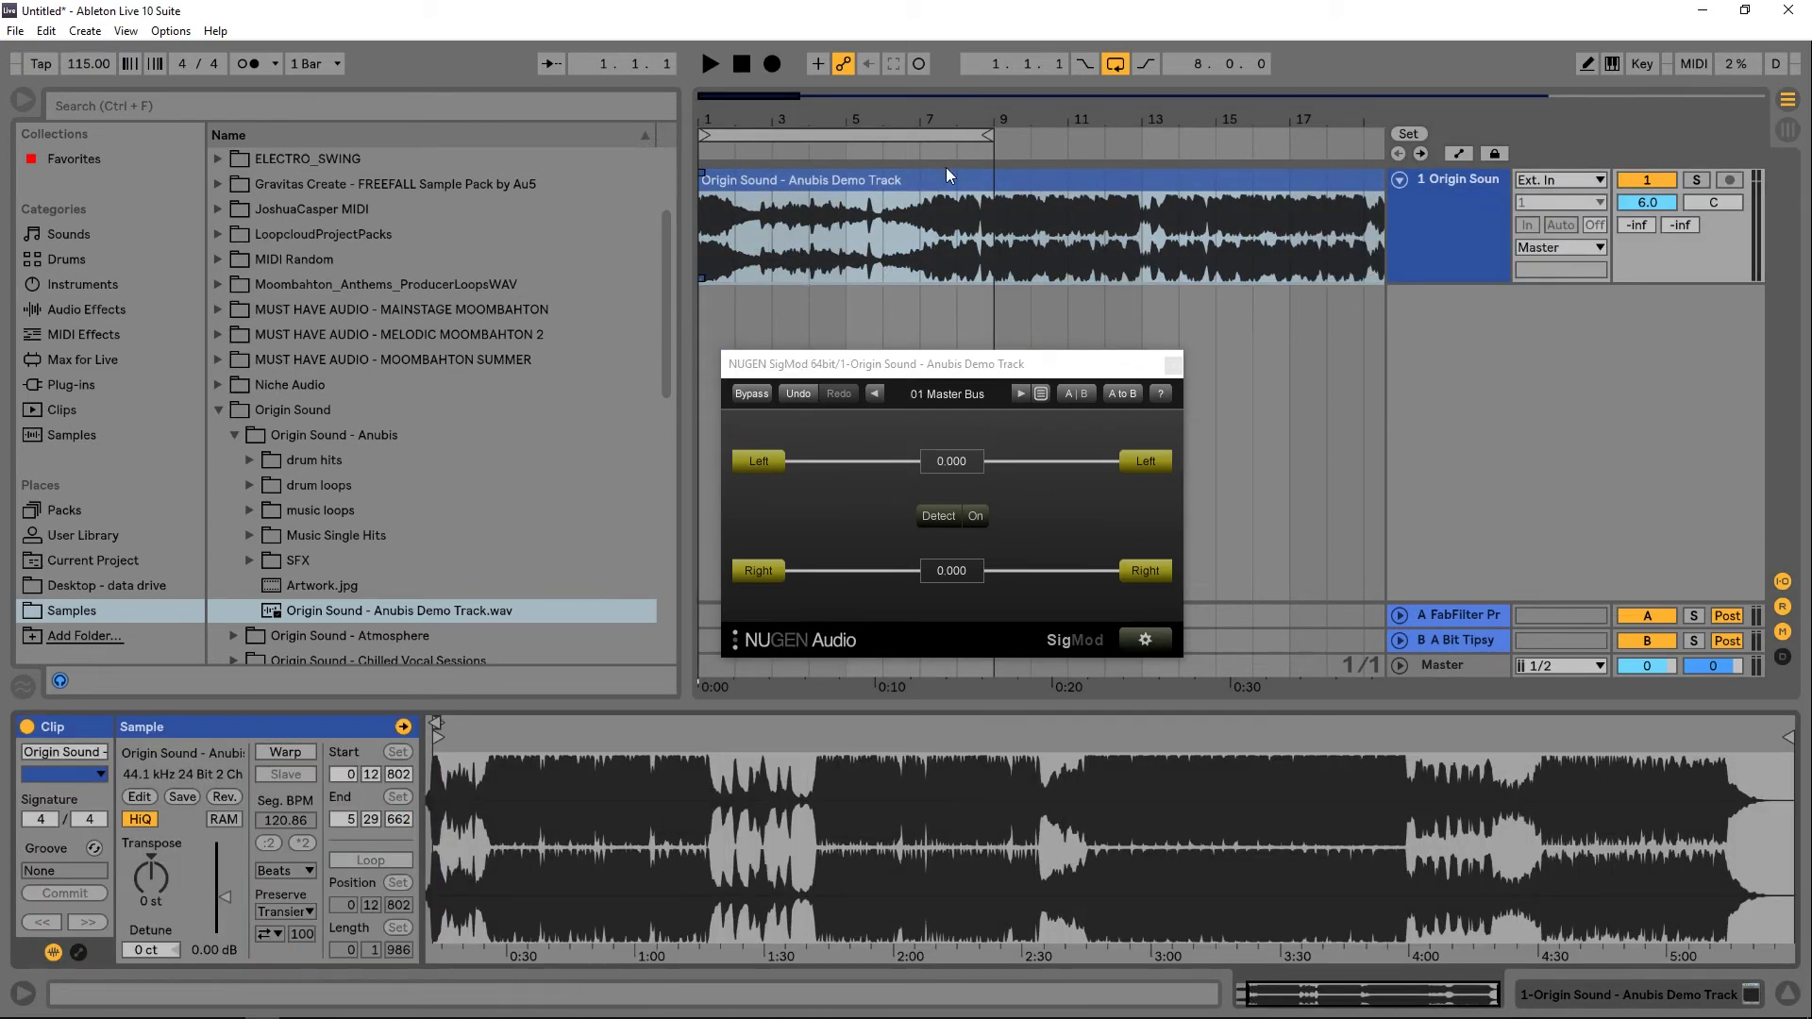
left_click_drag(888, 142, 1142, 137)
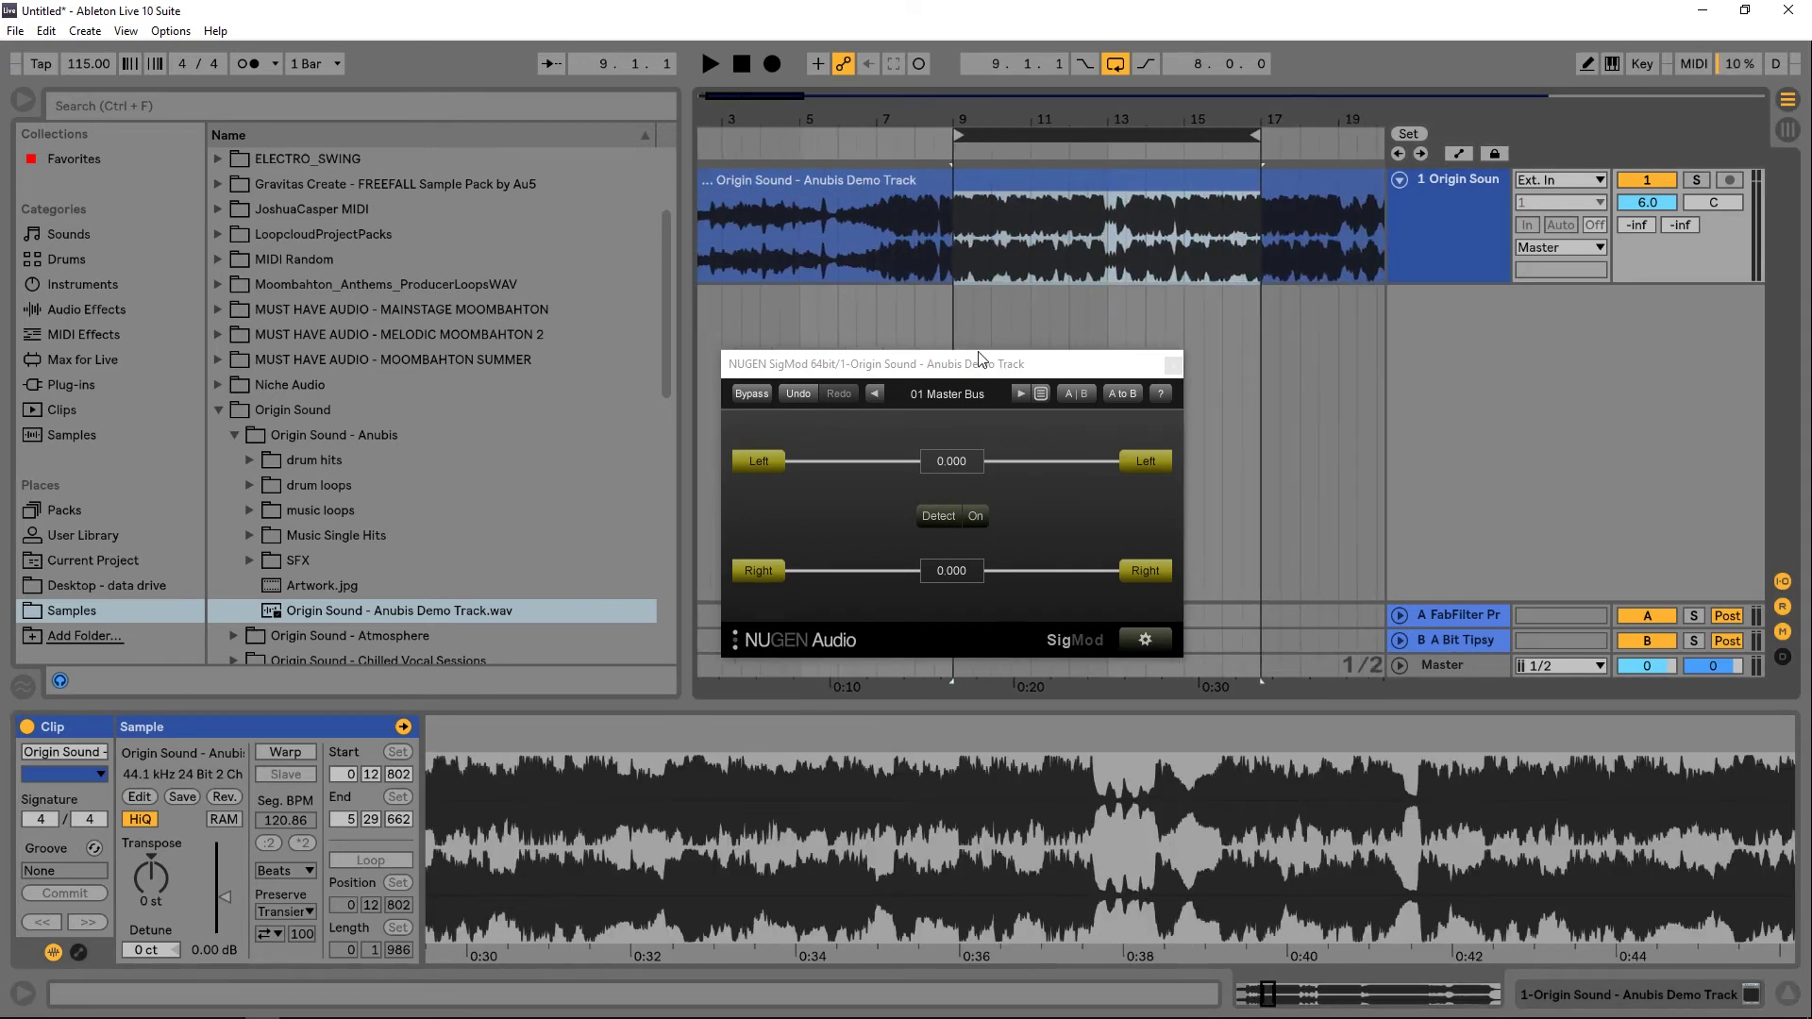
Play the loop, detect the DC offset (left -0.013) and enable correction.
left_click_drag(979, 364, 1076, 367)
left_click(1032, 519)
key("space")
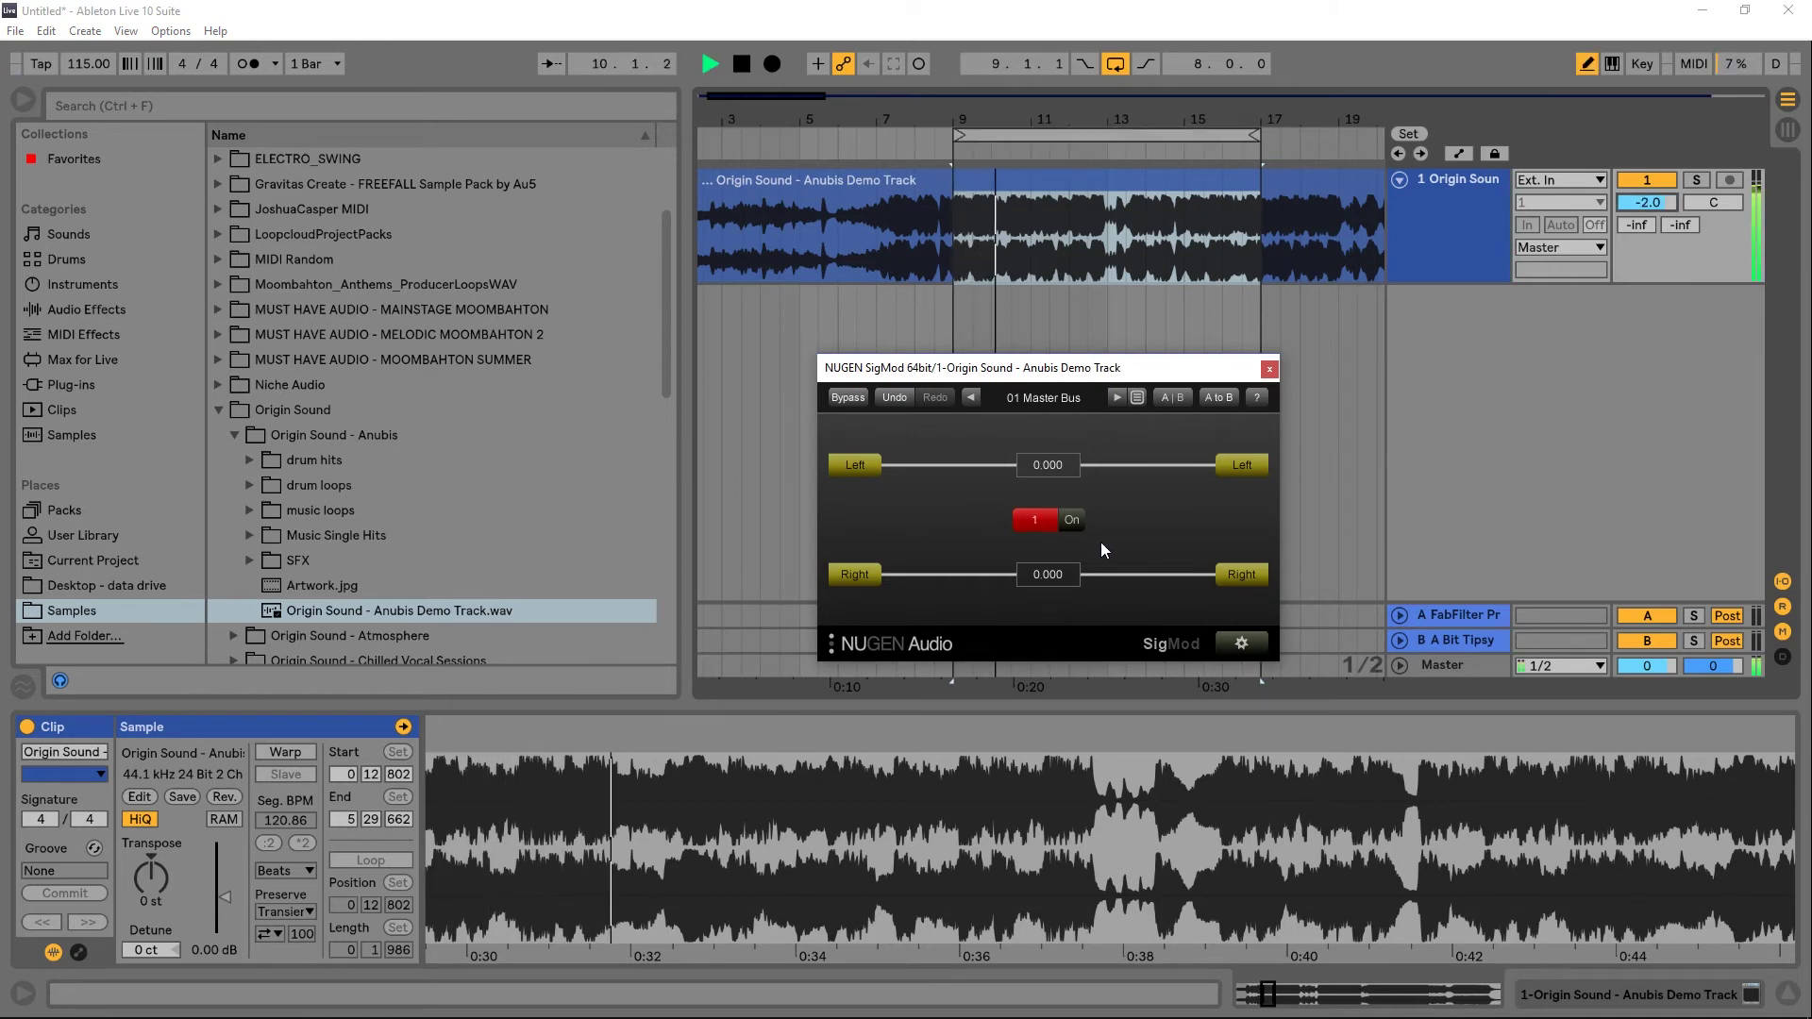
left_click(1075, 521)
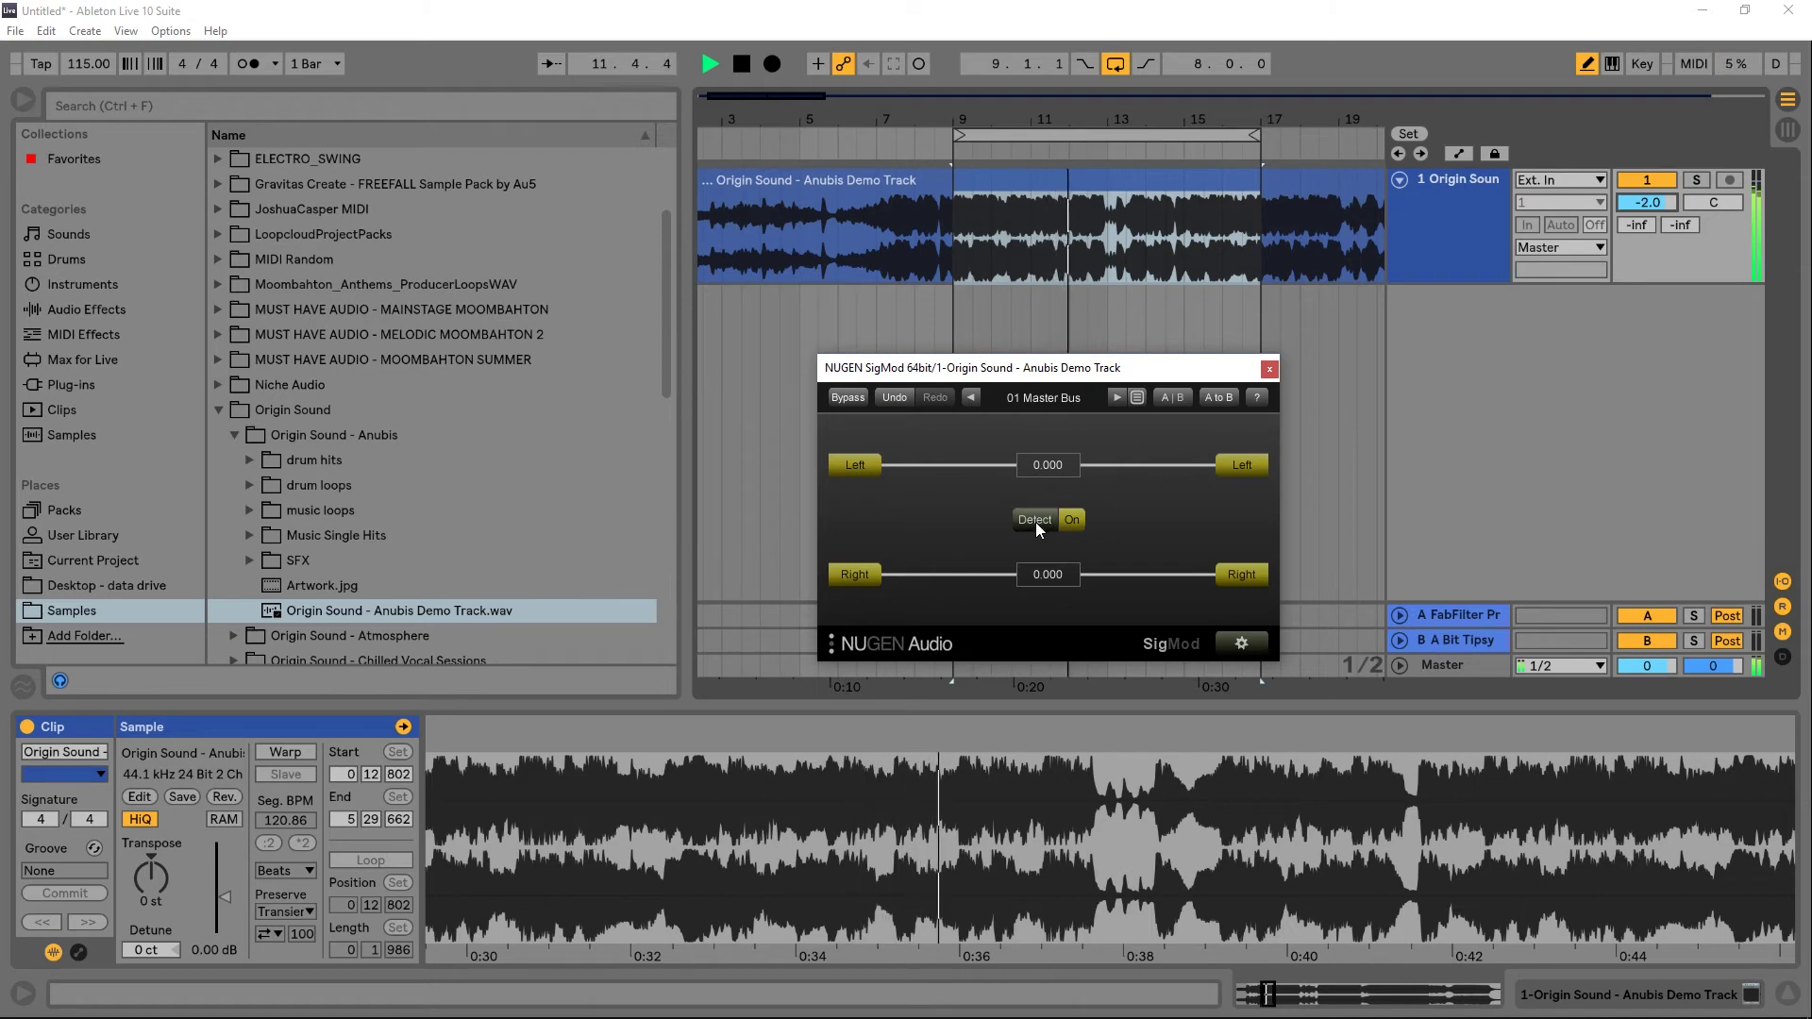
left_click(1035, 521)
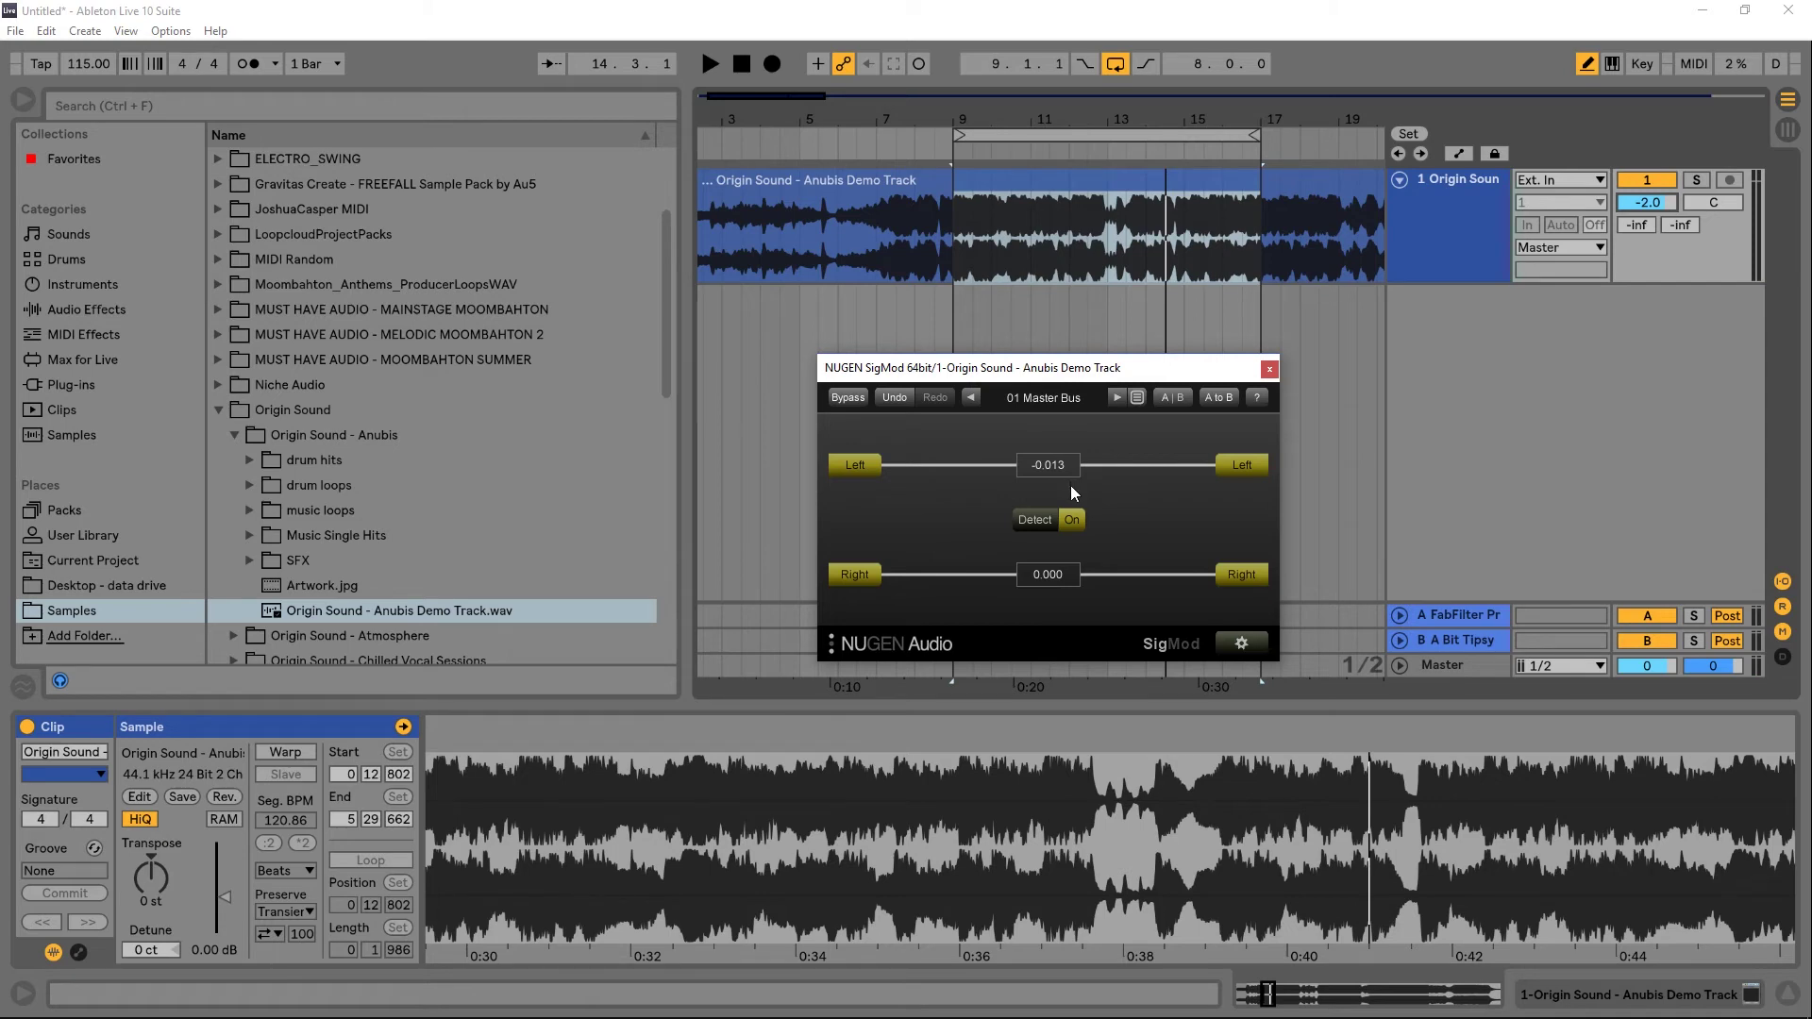
left_click(1241, 642)
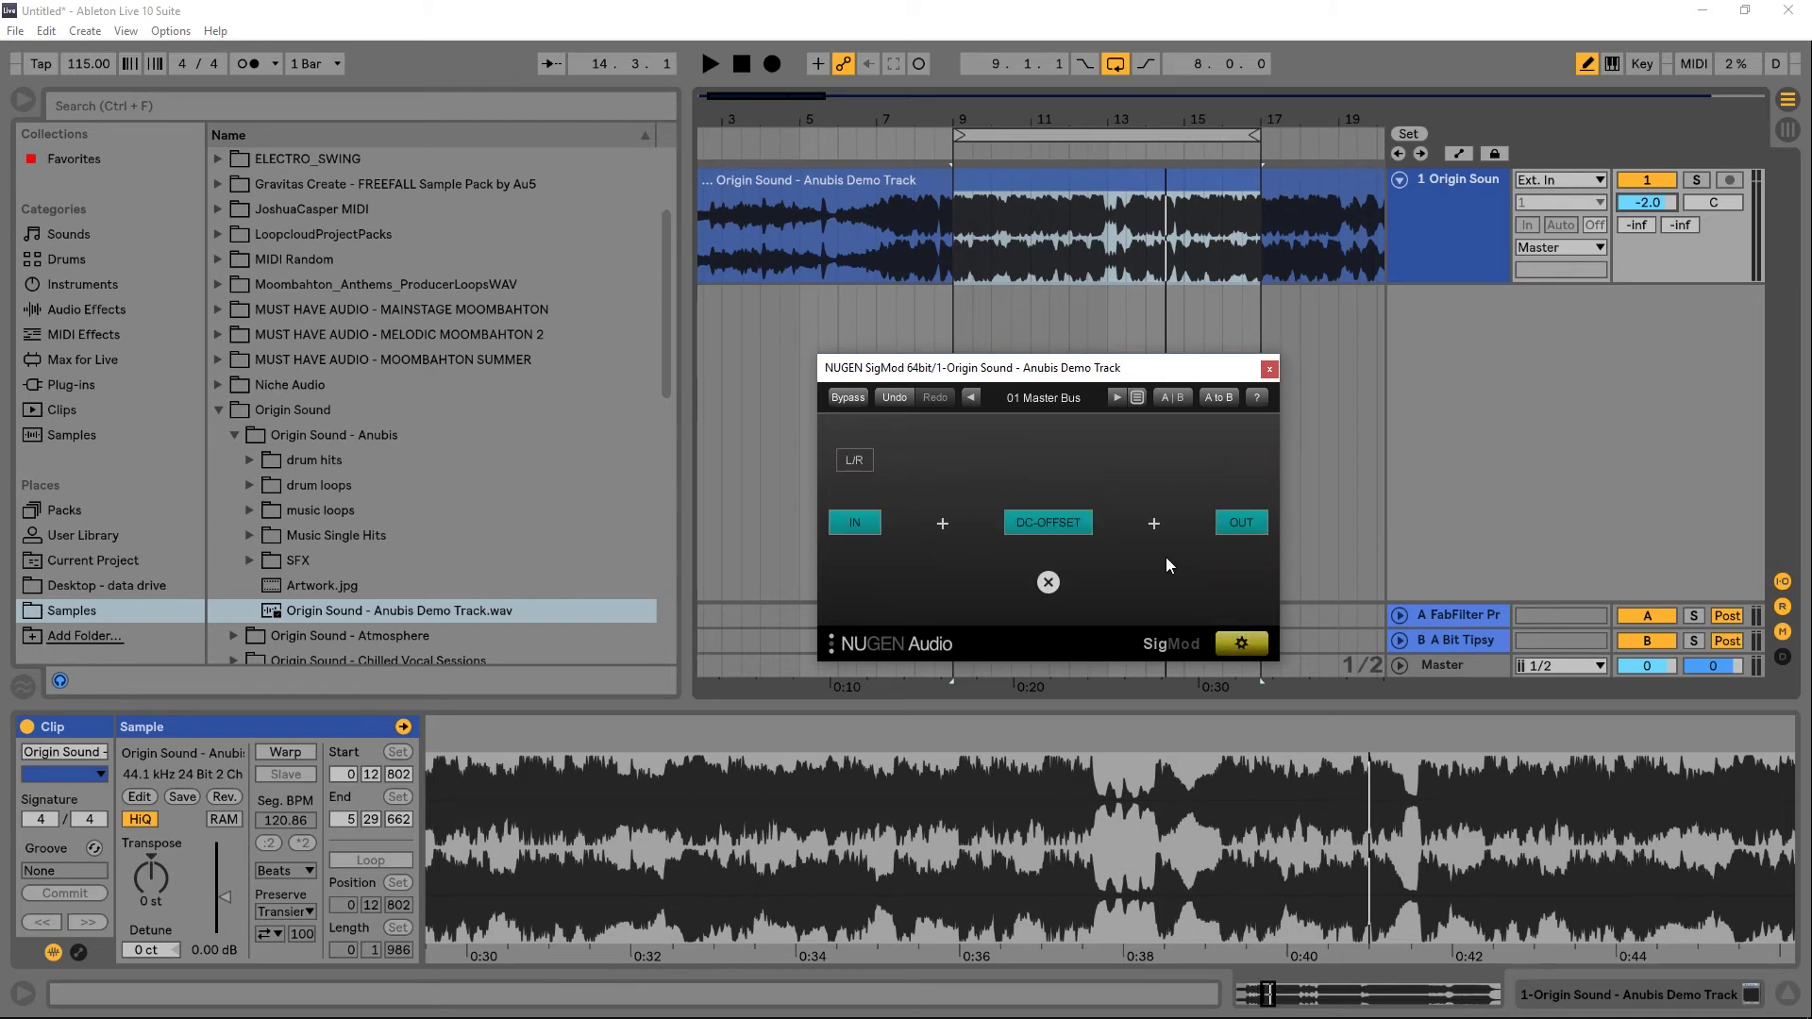
Insert a Protect module, set its ceiling to -4 dBTP and audition it briefly.
left_click(1050, 521)
left_click(1055, 553)
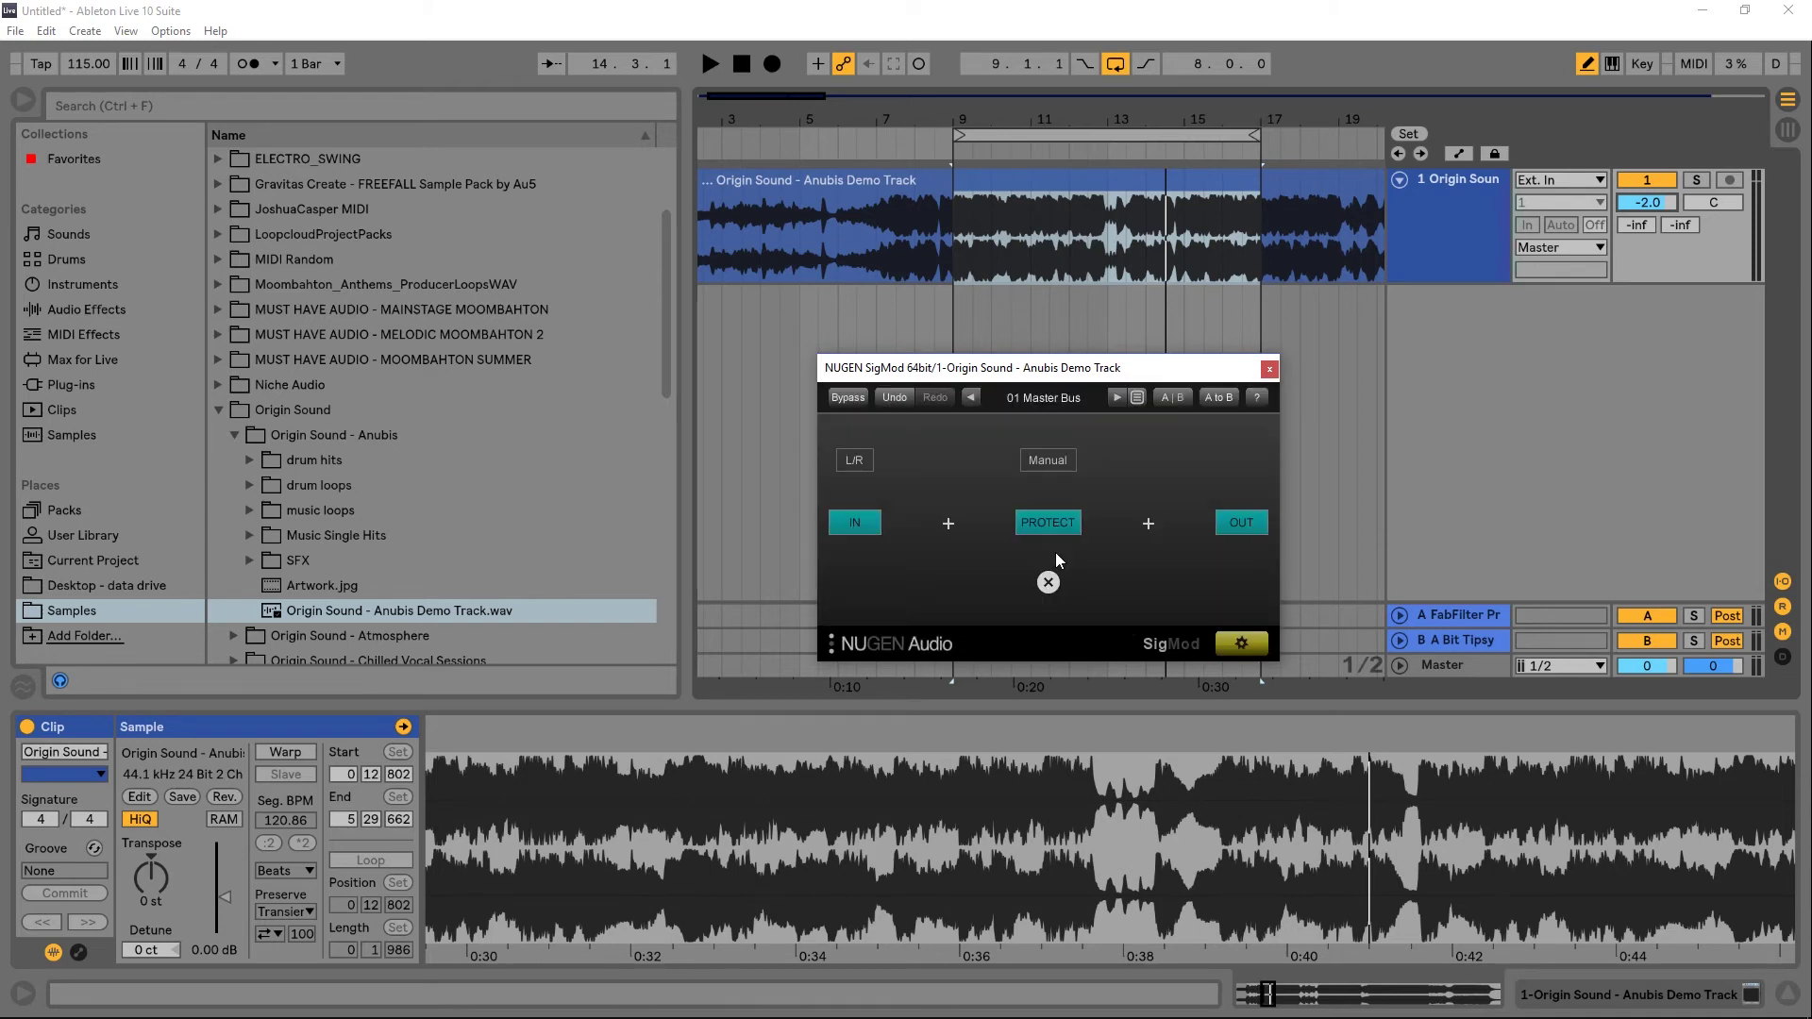
left_click(1241, 643)
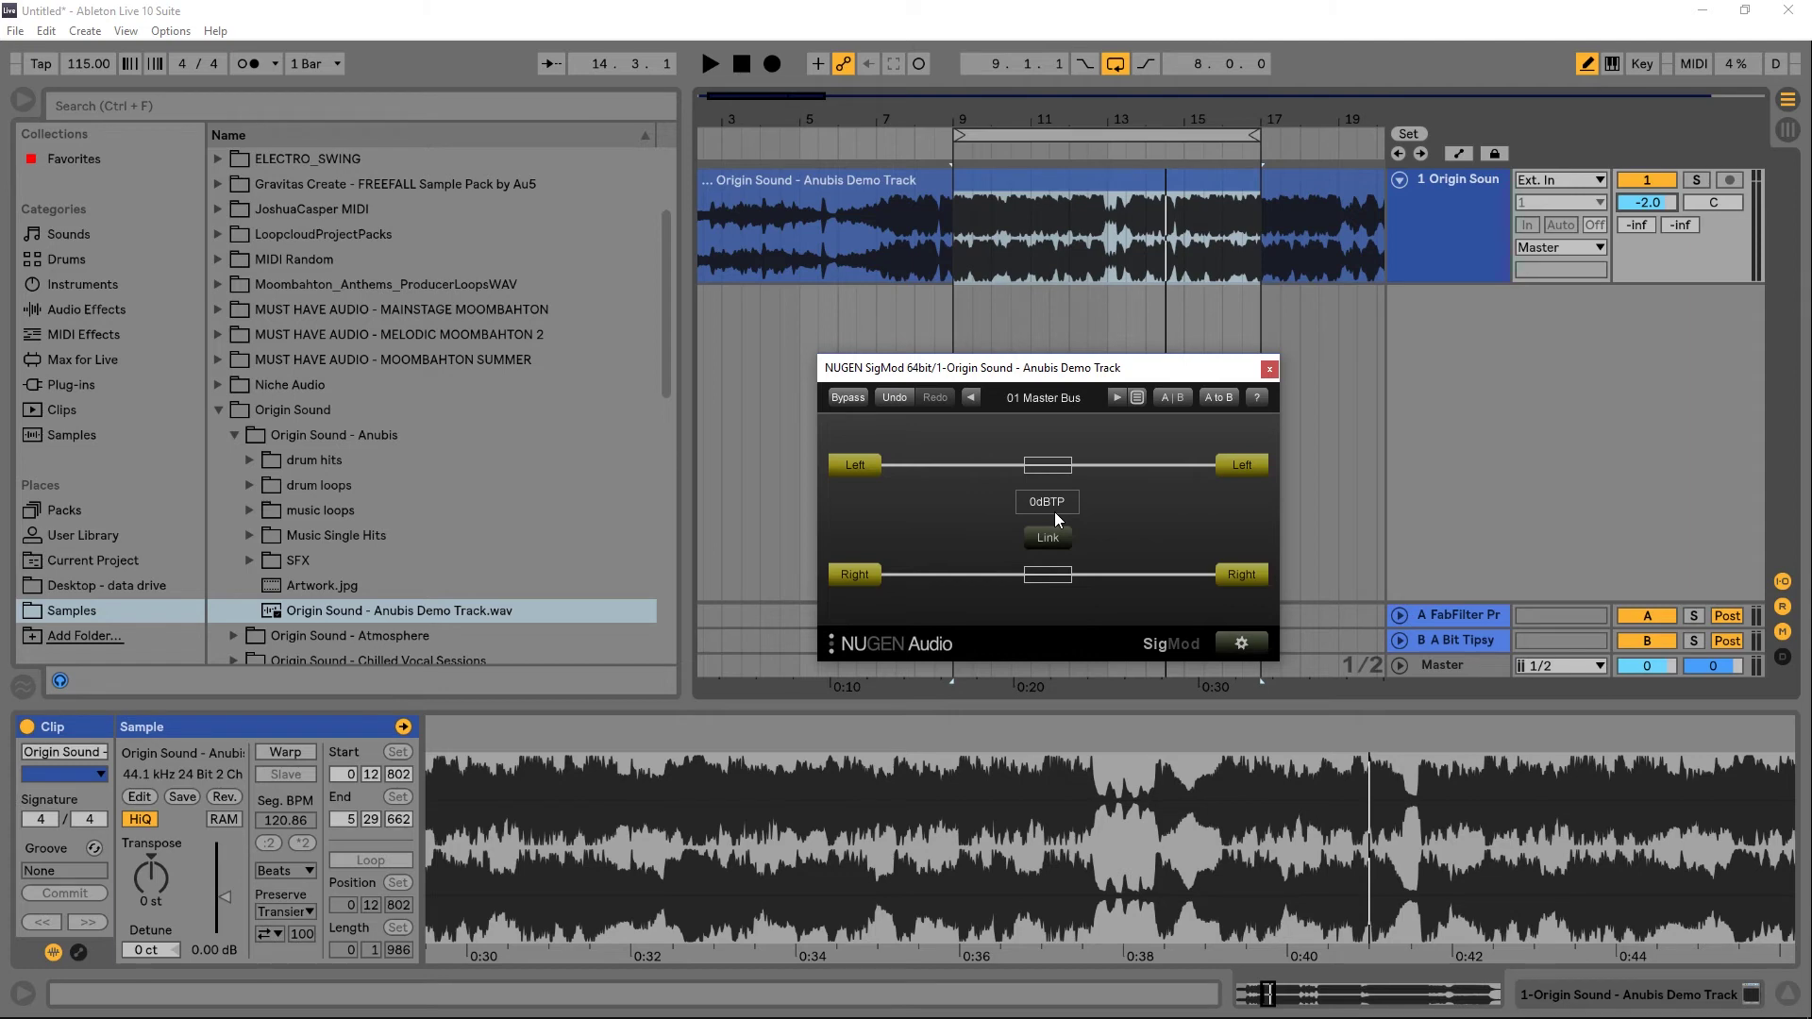
left_click_drag(1043, 498, 1066, 523)
key("space")
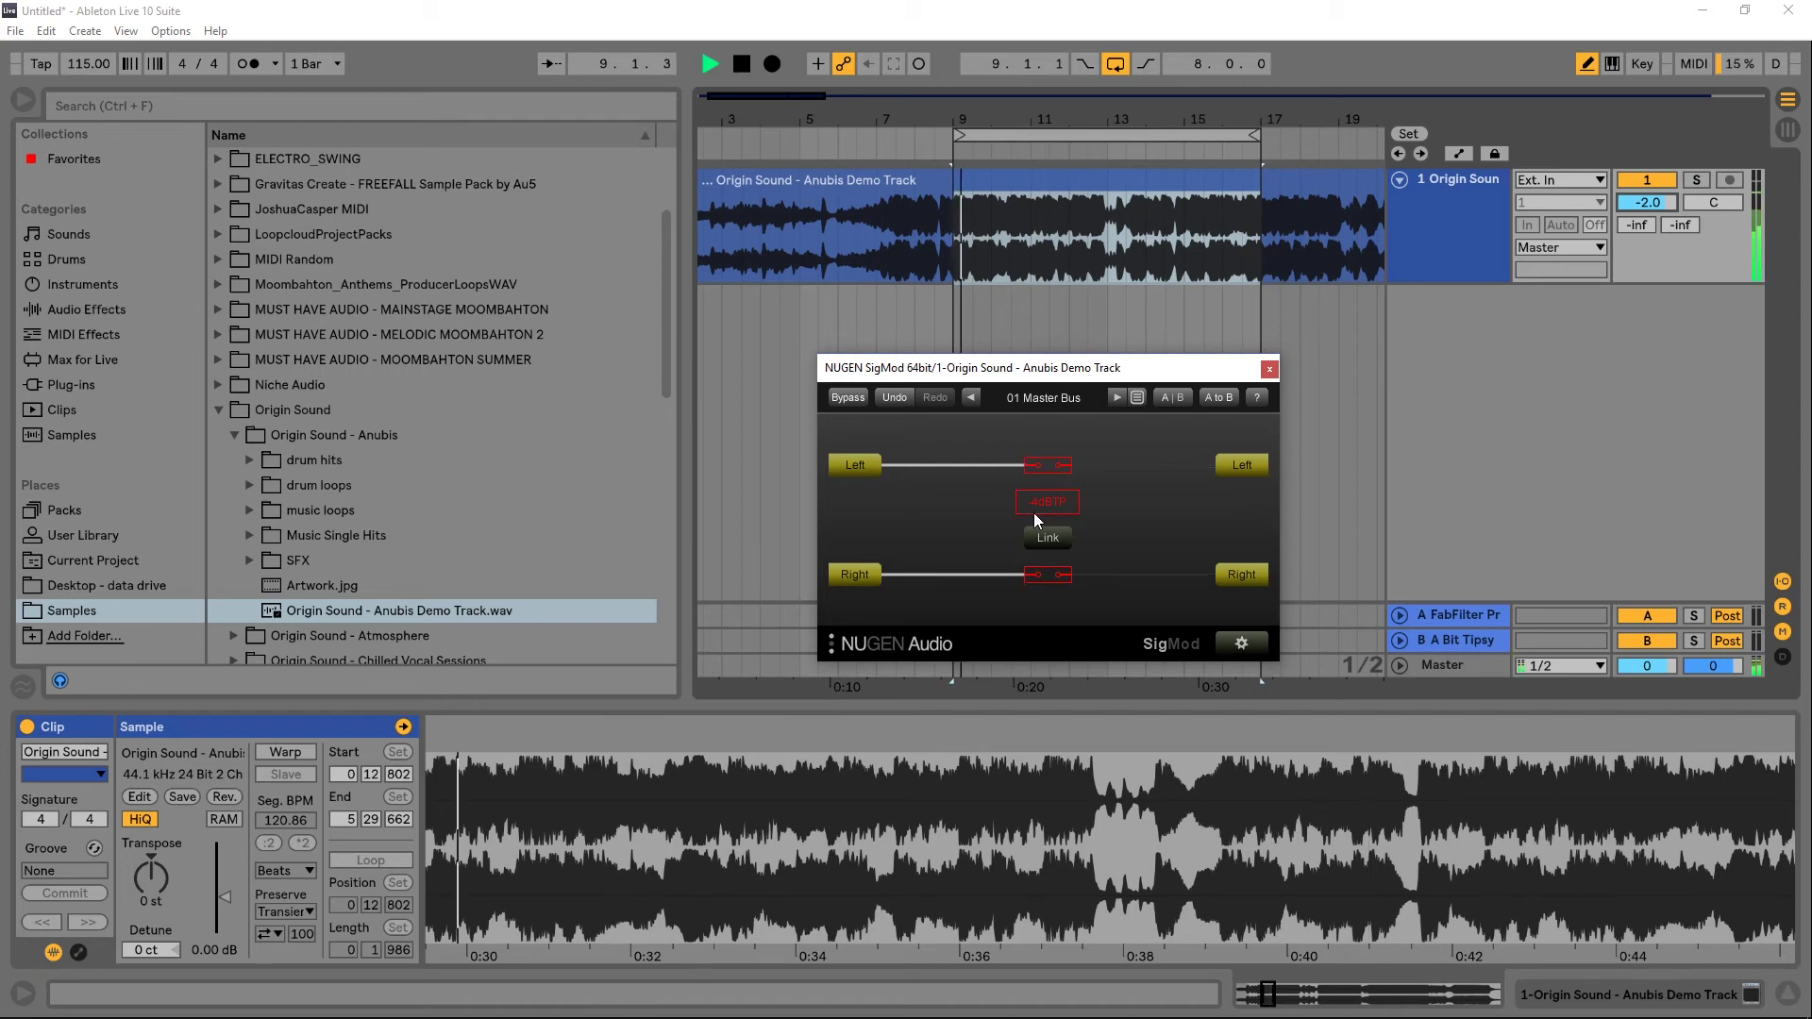
key("space")
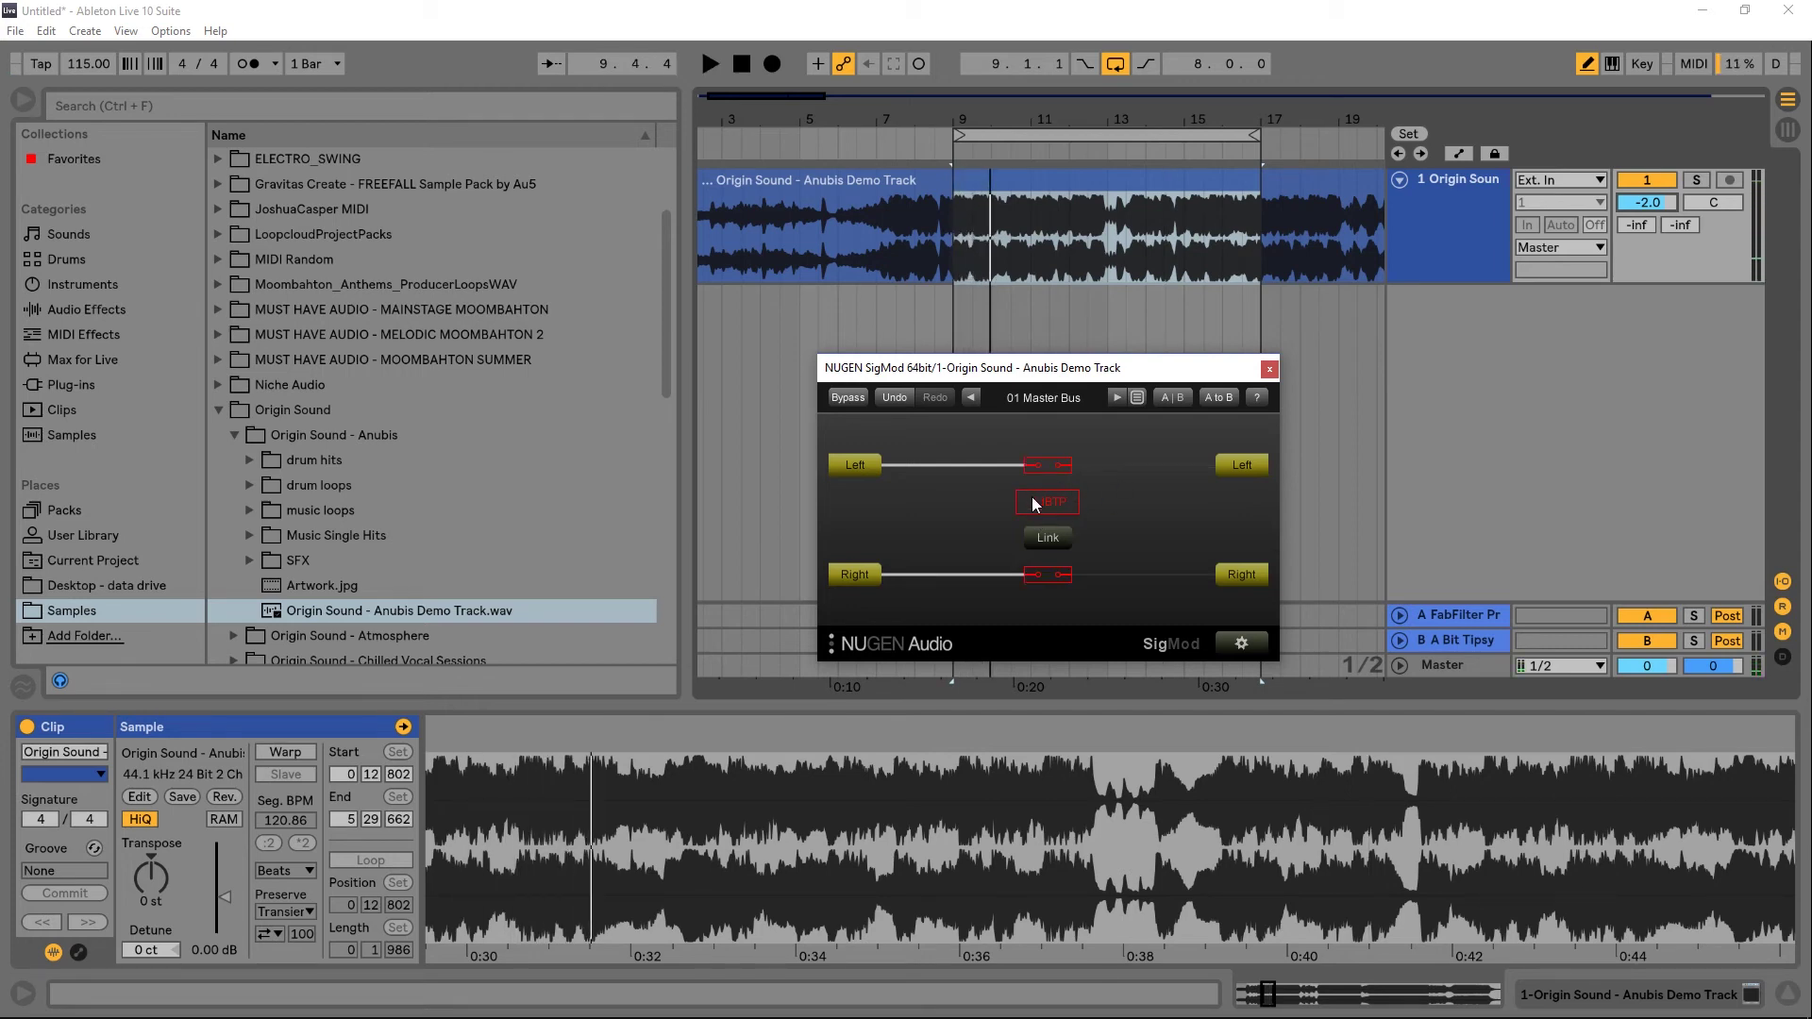